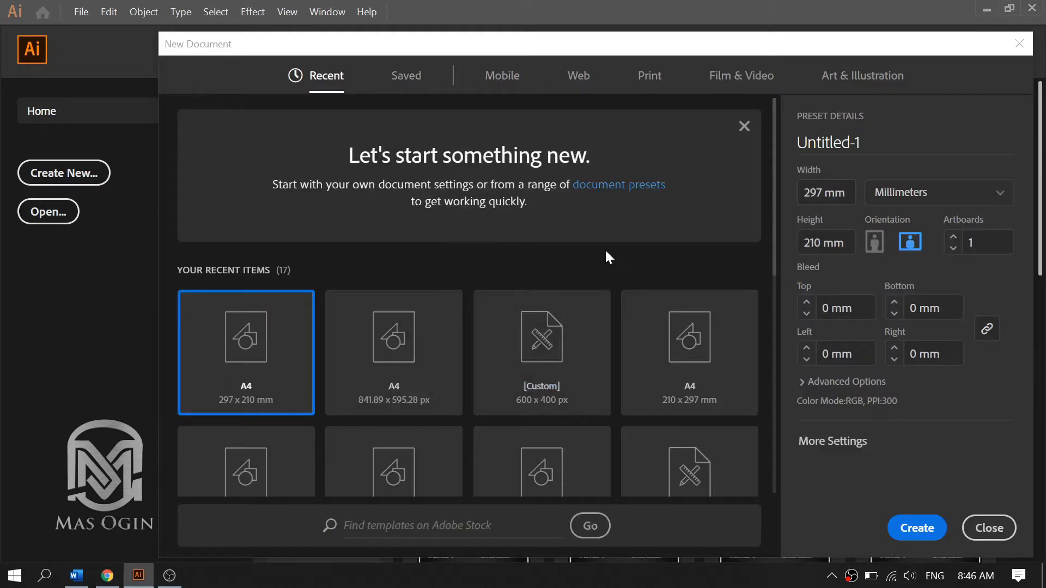
# Name the new document "ellipse tool" and set its orientation to landscape, 297 mm wide by 210 mm high
pyautogui.scroll(-3, 711, 258)
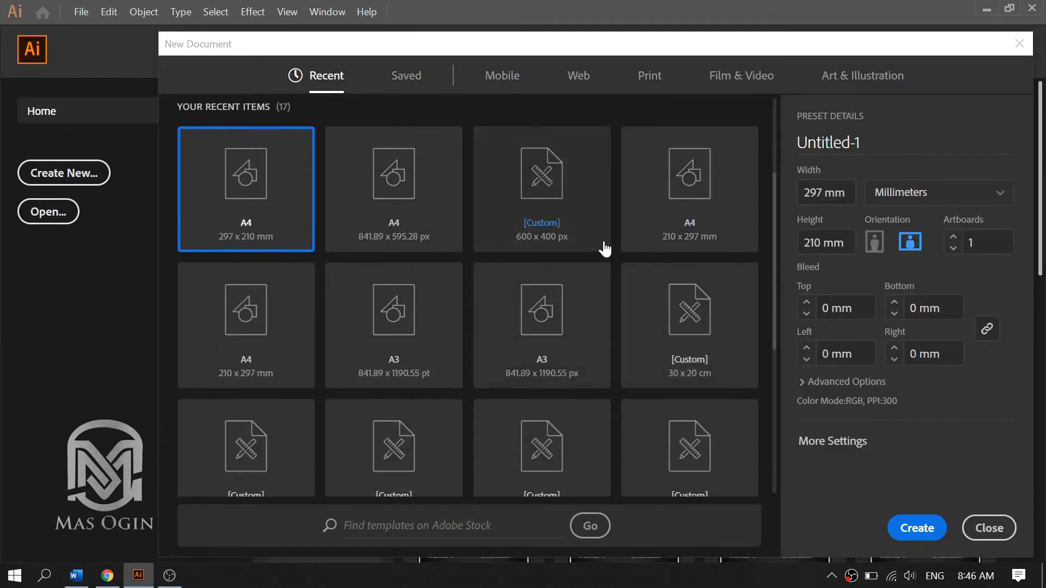
pyautogui.scroll(3, 604, 248)
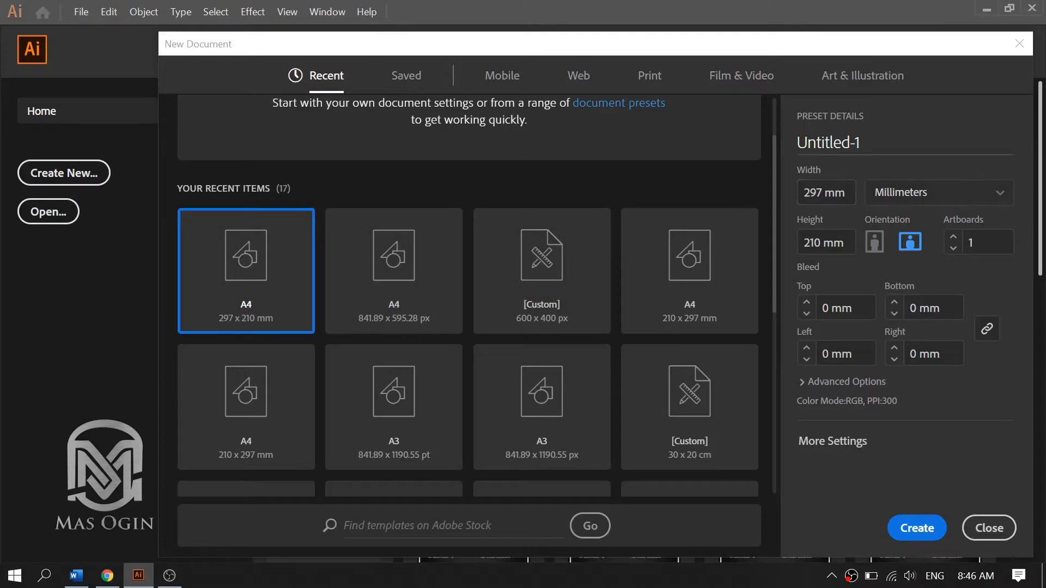
pyautogui.moveTo(866, 144); pyautogui.dragTo(779, 158)
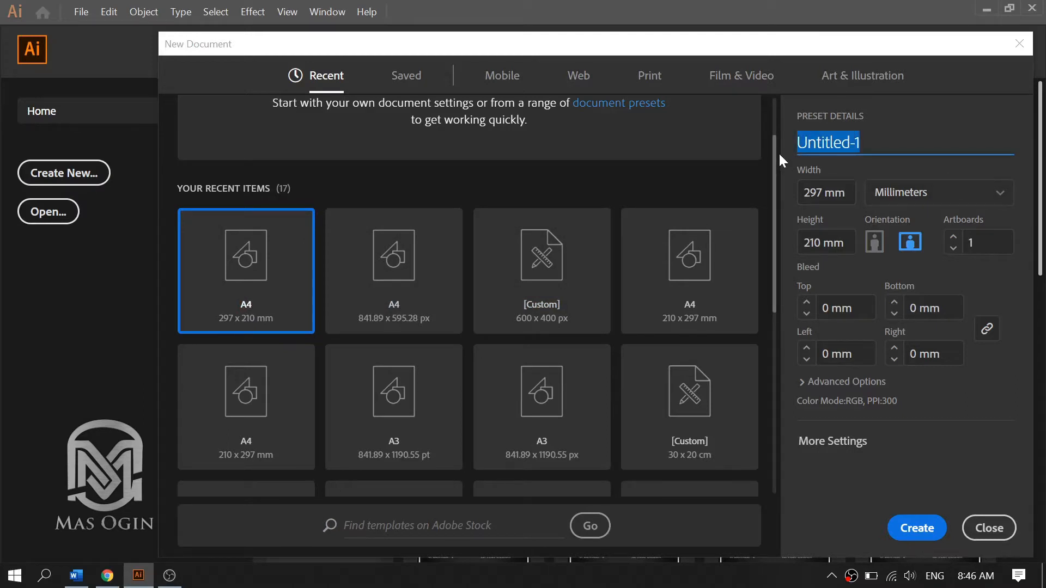
pyautogui.write('ell')
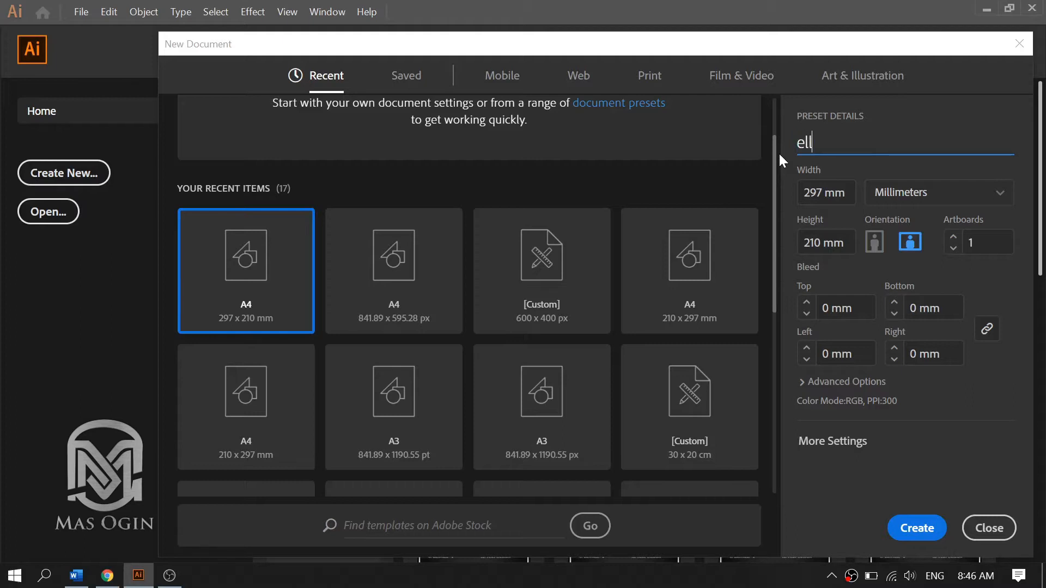
pyautogui.write('ipse tool')
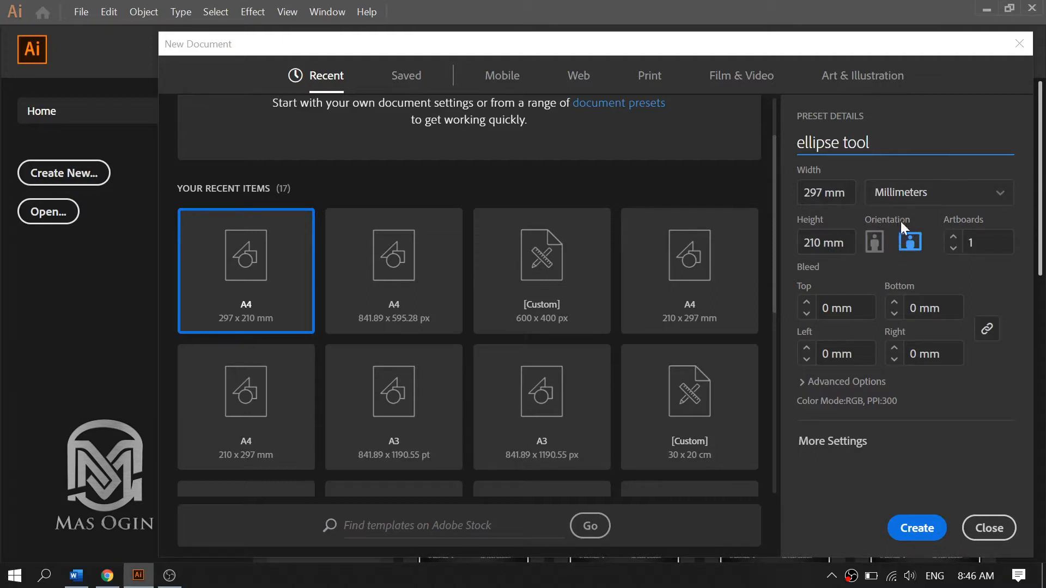
pyautogui.click(876, 244)
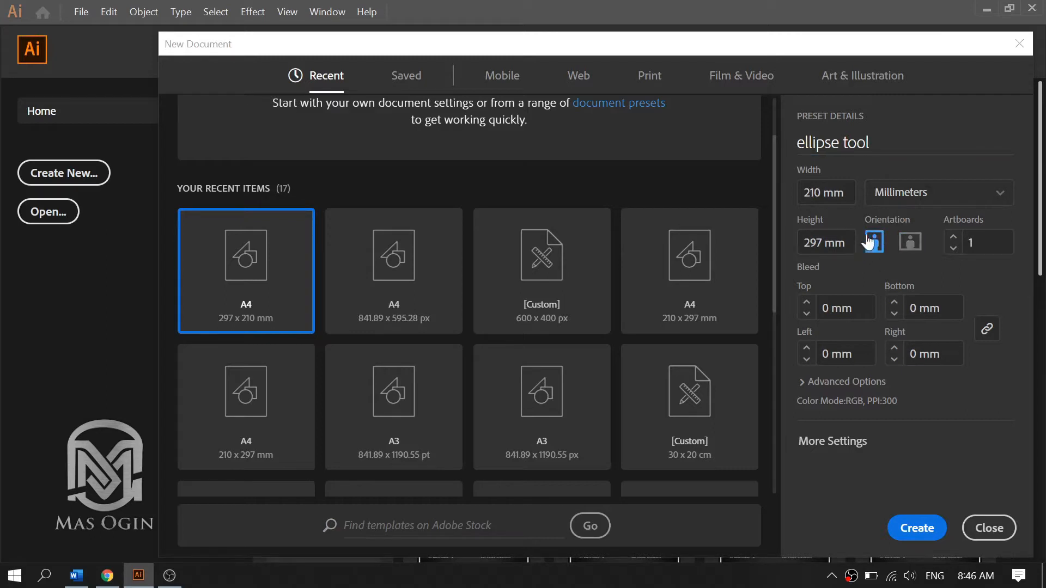
pyautogui.click(908, 240)
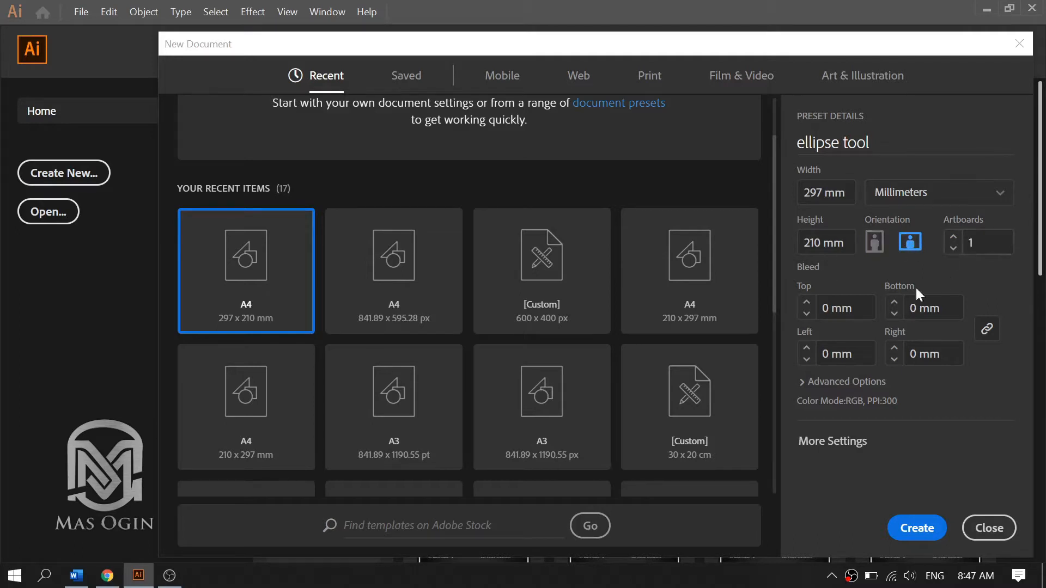
# Set the new document's color mode to RGB Color in the advanced options and create the document
pyautogui.click(921, 532)
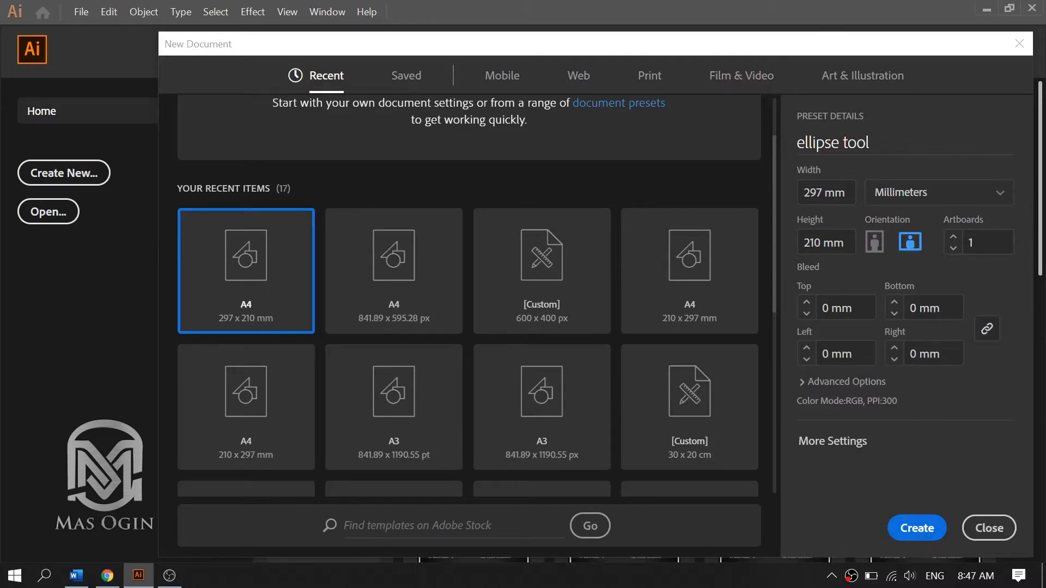
pyautogui.click(834, 382)
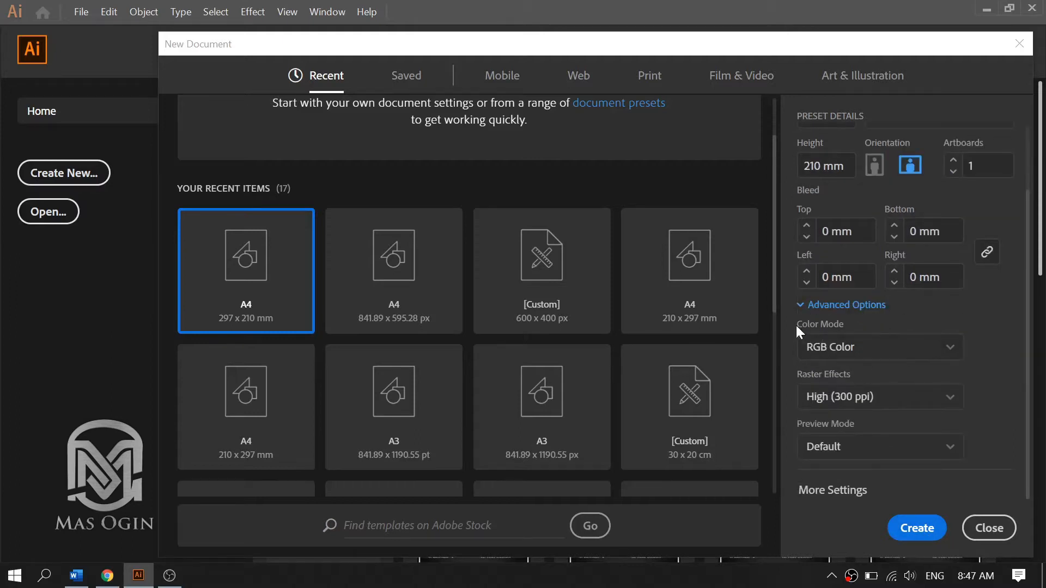
pyautogui.click(866, 361)
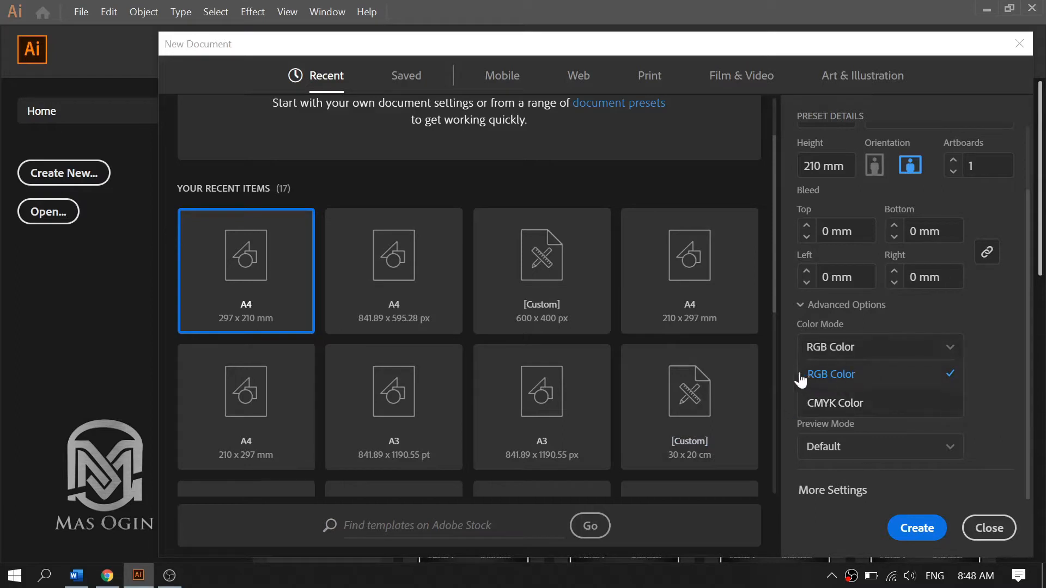
pyautogui.click(869, 377)
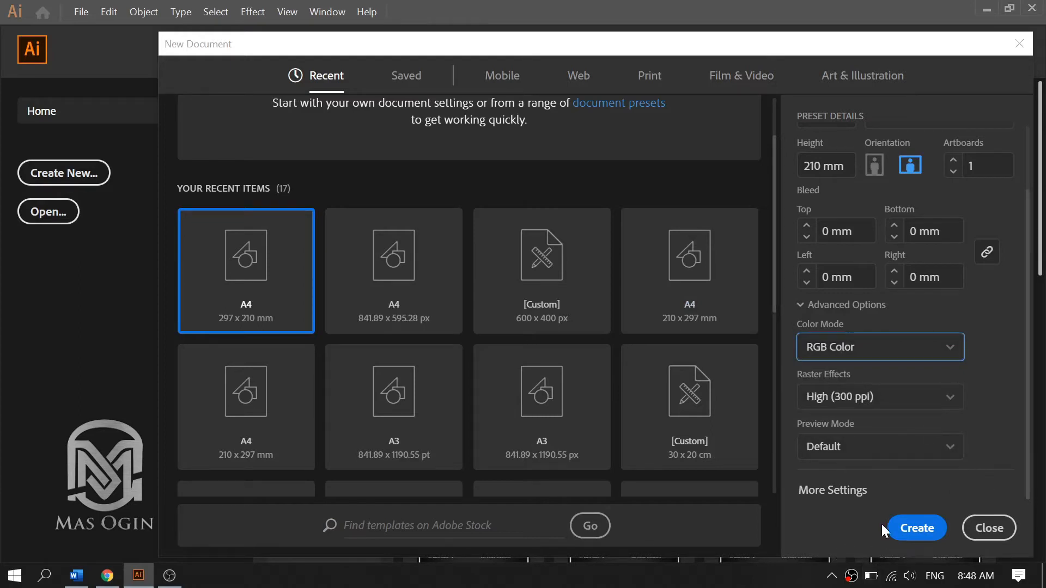
pyautogui.click(915, 531)
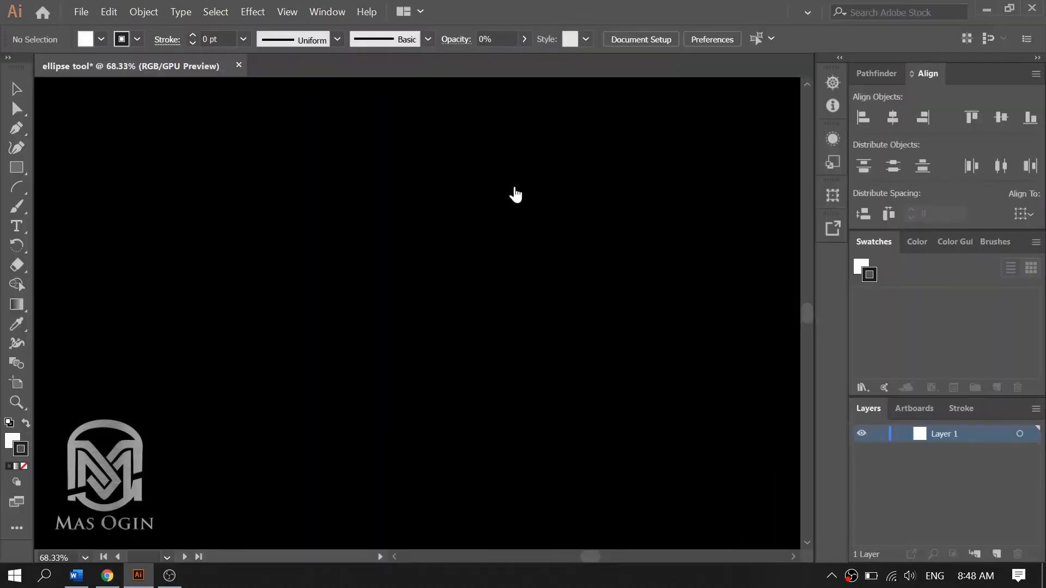
pyautogui.scroll(-2, 508, 276)
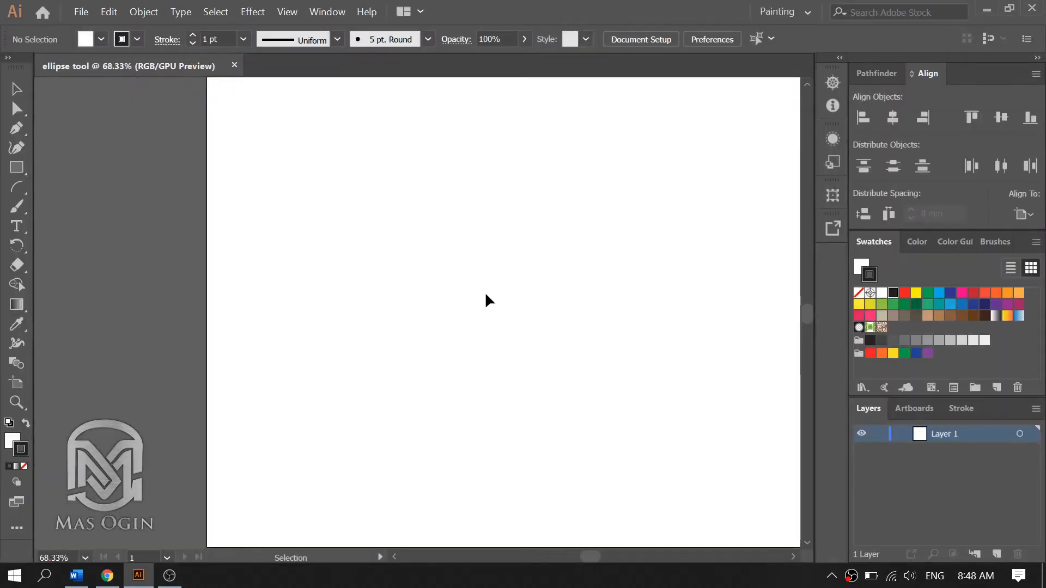
pyautogui.scroll(-1, 502, 304)
pyautogui.scroll(-2, 462, 308)
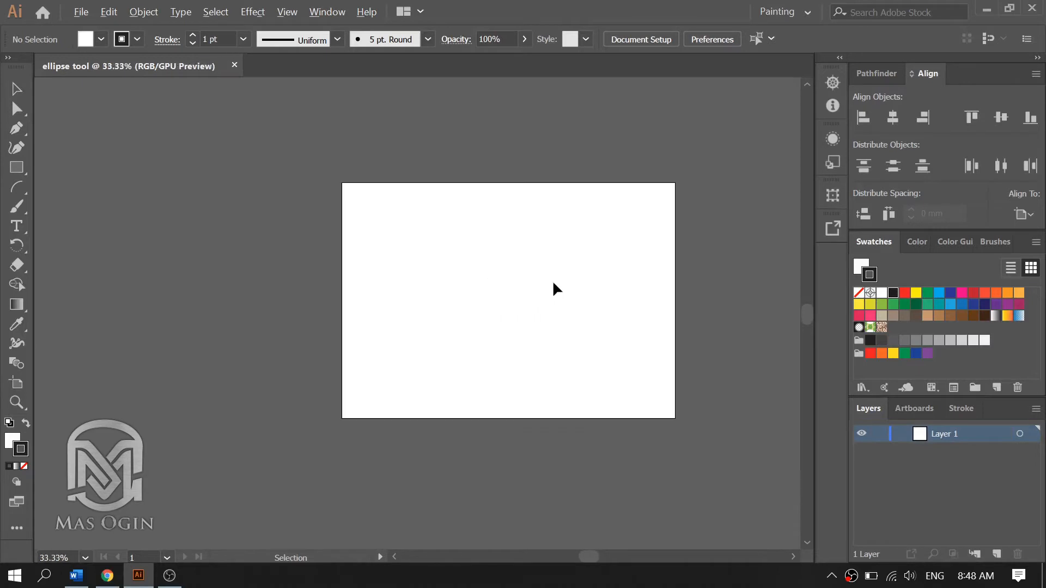
pyautogui.scroll(2, 624, 286)
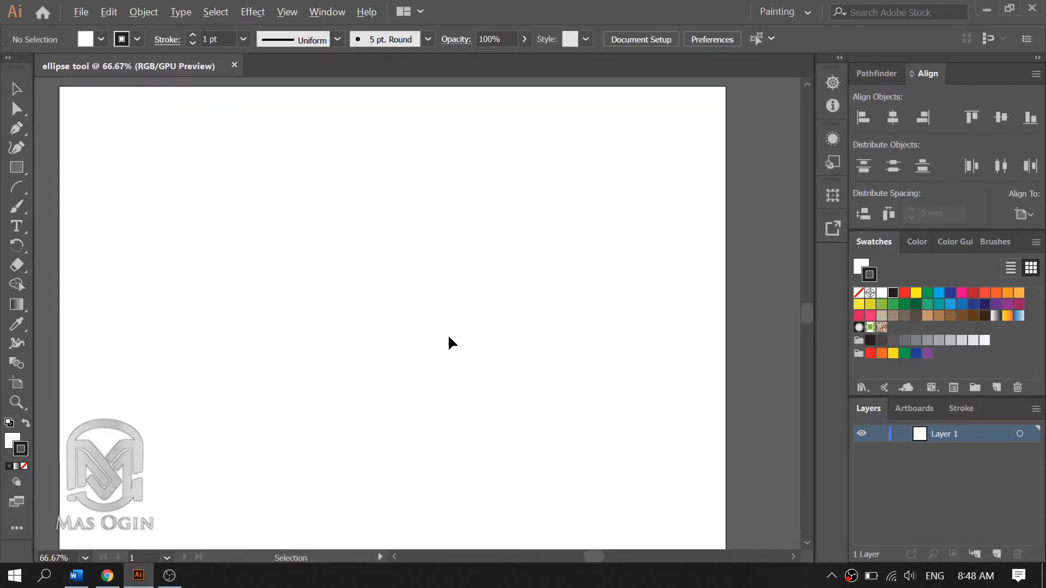
pyautogui.scroll(-2, 468, 333)
pyautogui.scroll(1, 467, 333)
pyautogui.scroll(1, 440, 355)
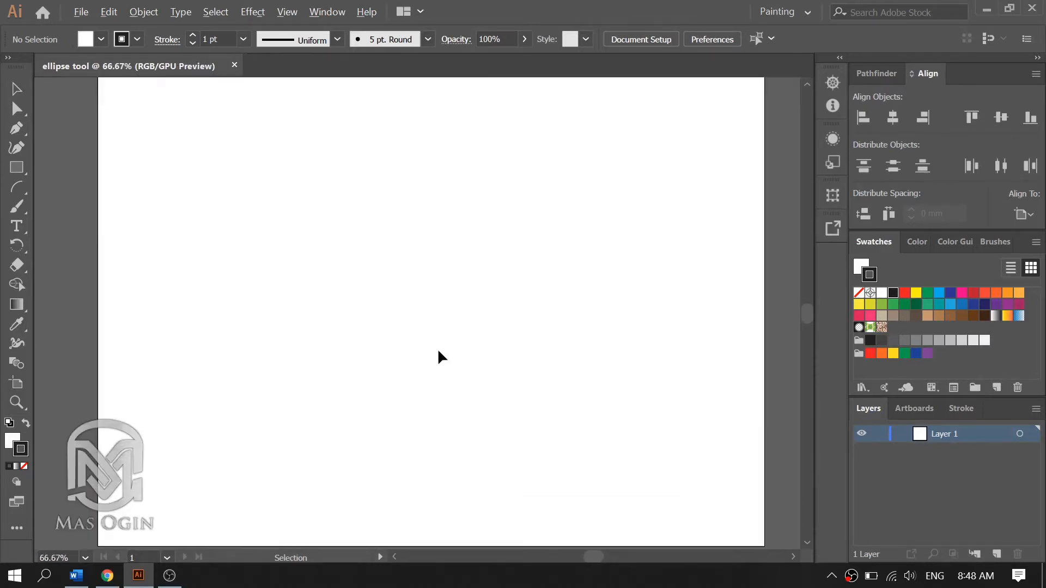
pyautogui.scroll(-1, 439, 355)
pyautogui.moveTo(439, 309); pyautogui.dragTo(421, 311)
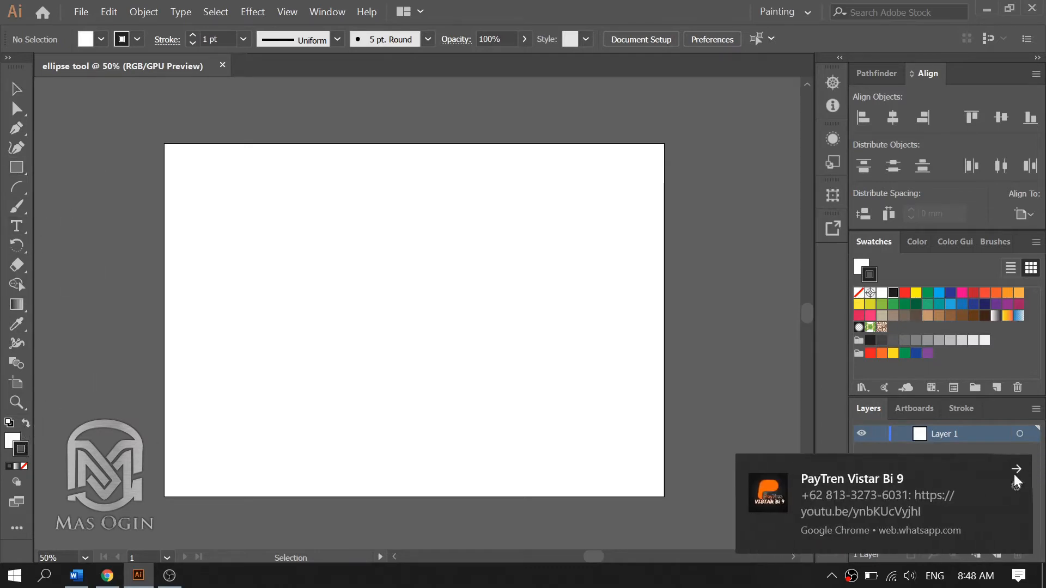
pyautogui.click(1018, 470)
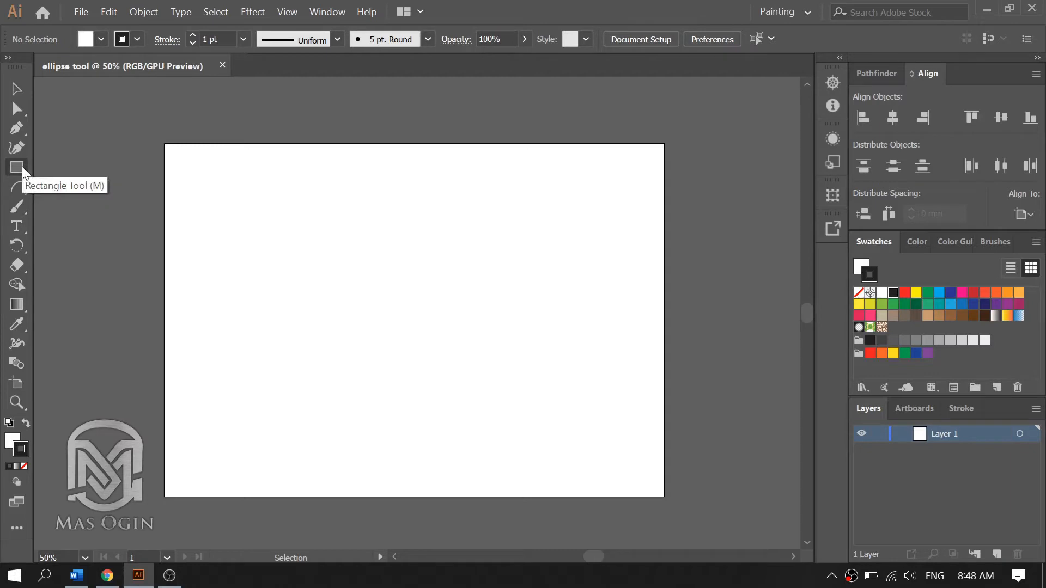
pyautogui.moveTo(24, 173); pyautogui.dragTo(100, 244)
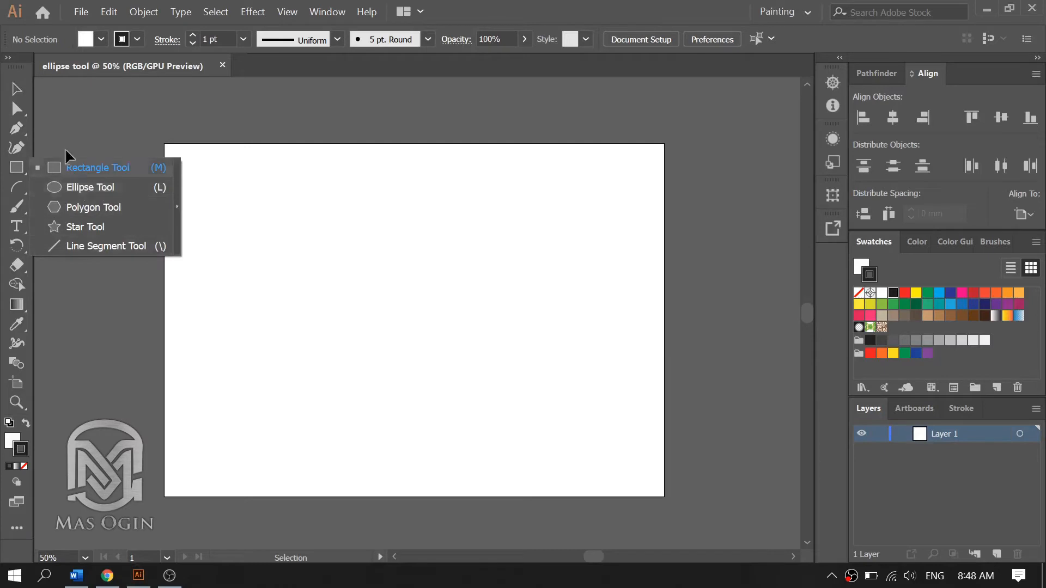
pyautogui.click(18, 112)
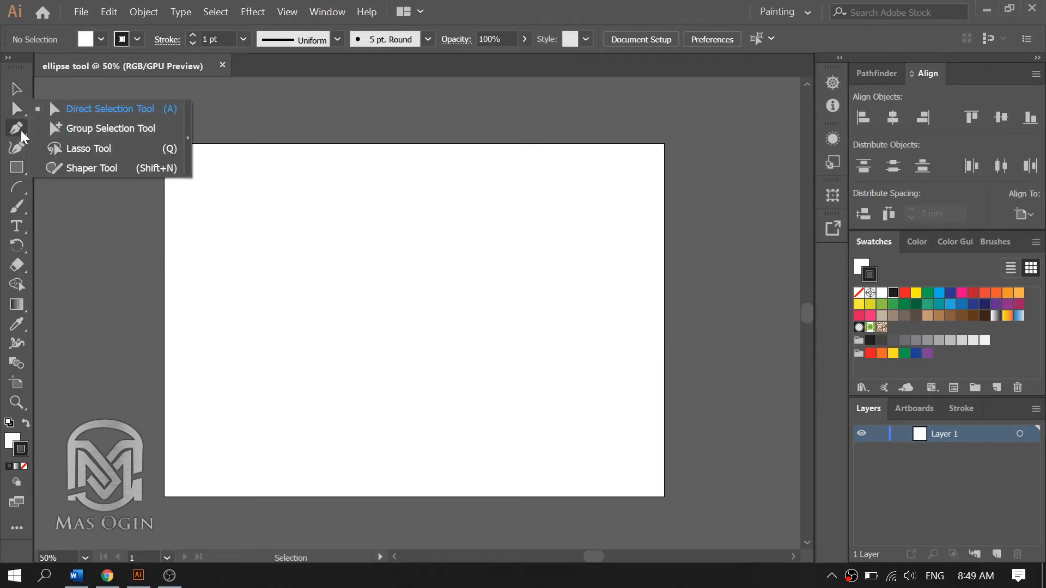
pyautogui.click(16, 129)
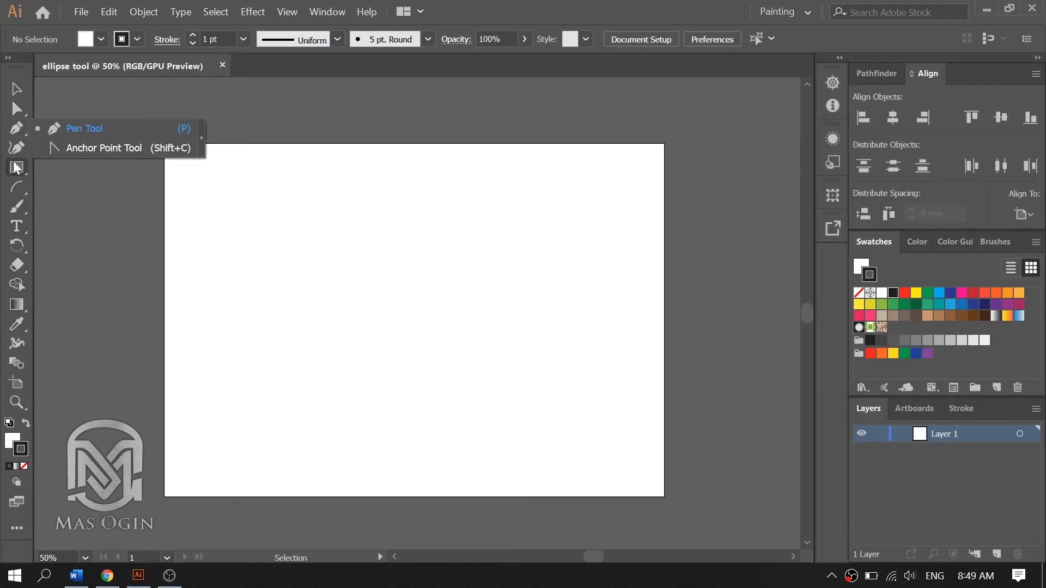
pyautogui.click(94, 225)
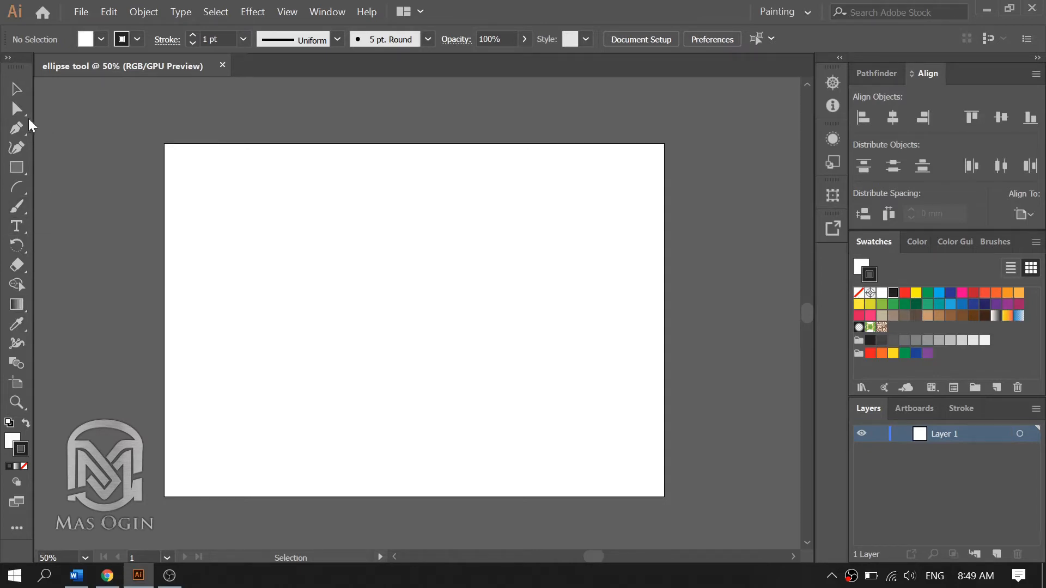
pyautogui.click(18, 108)
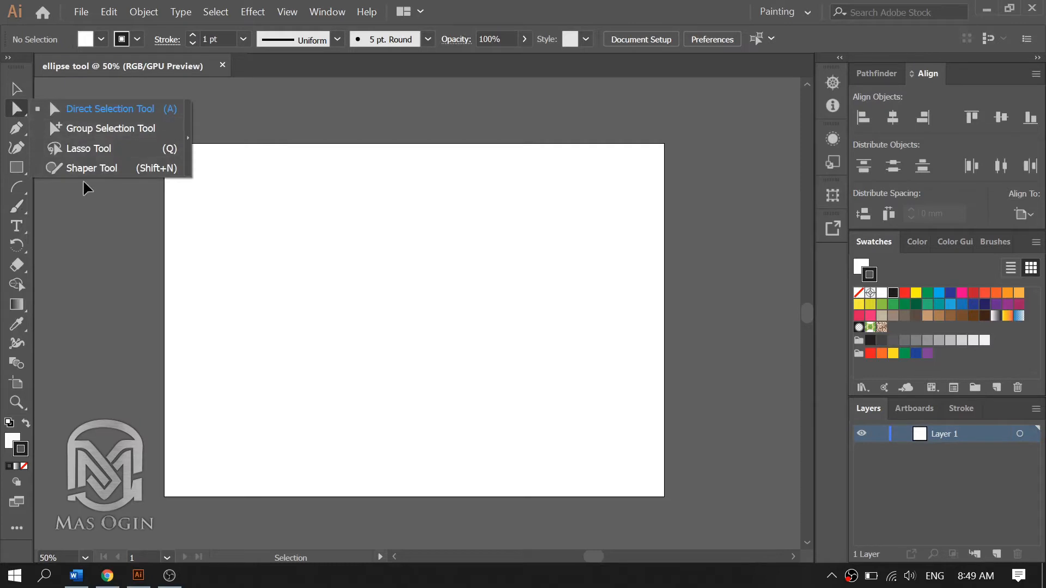
pyautogui.rightClick(18, 131)
pyautogui.click(21, 152)
pyautogui.rightClick(17, 167)
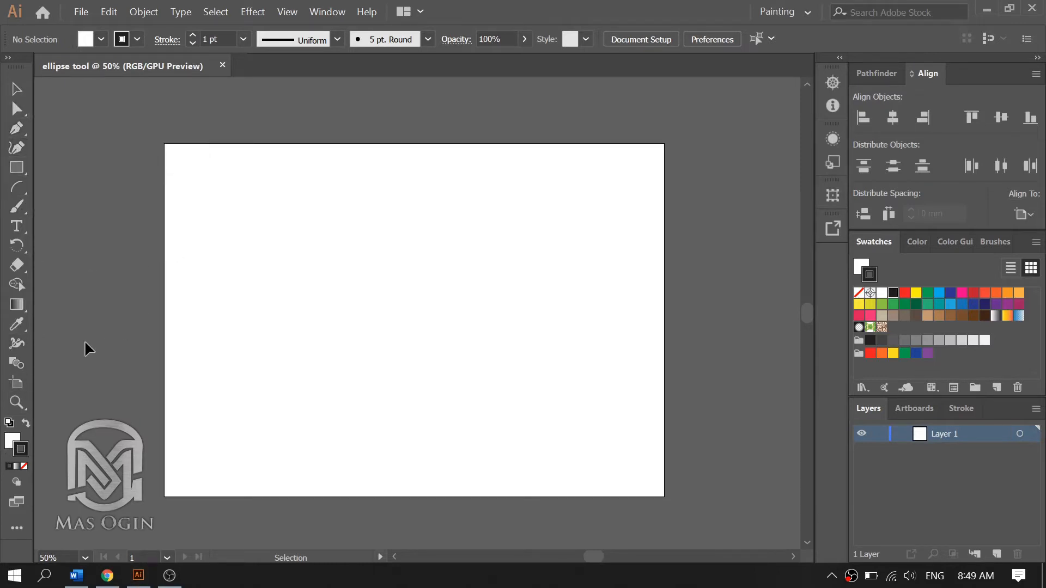
# Choose the Ellipse tool for drawing on the empty artboard
pyautogui.rightClick(16, 168)
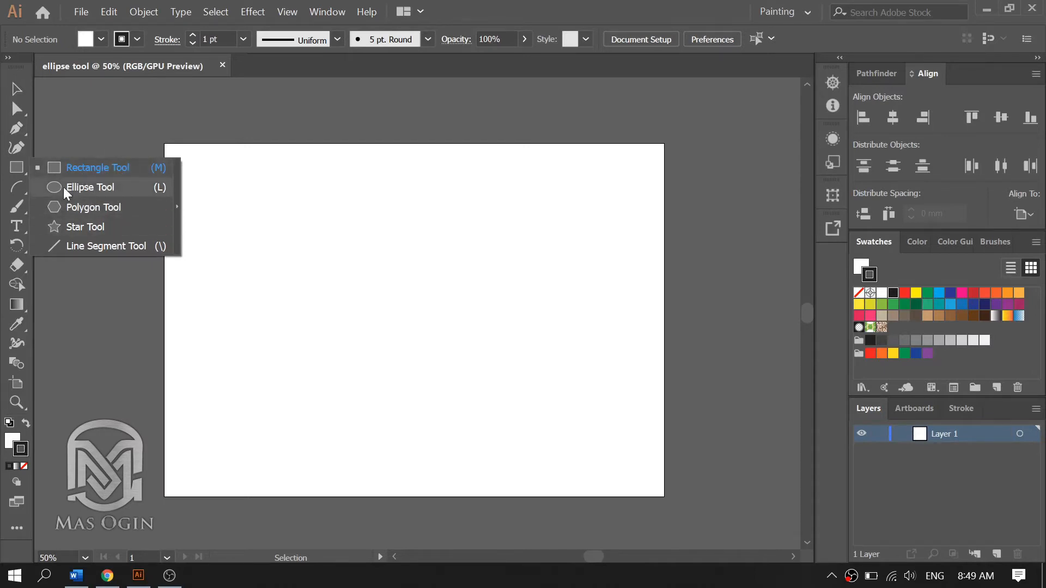
pyautogui.click(111, 192)
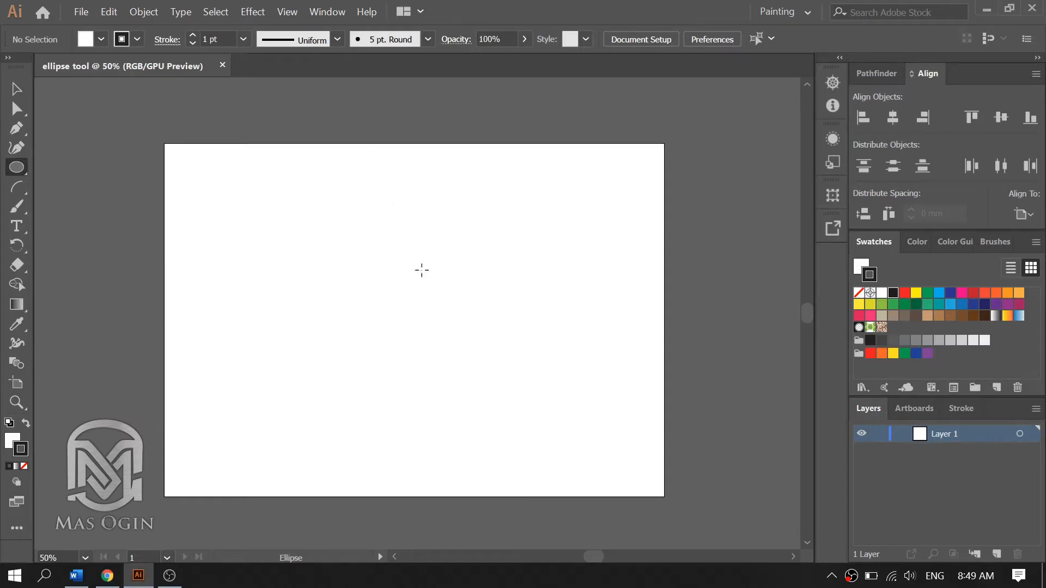
pyautogui.scroll(1, 241, 319)
pyautogui.scroll(-1, 423, 283)
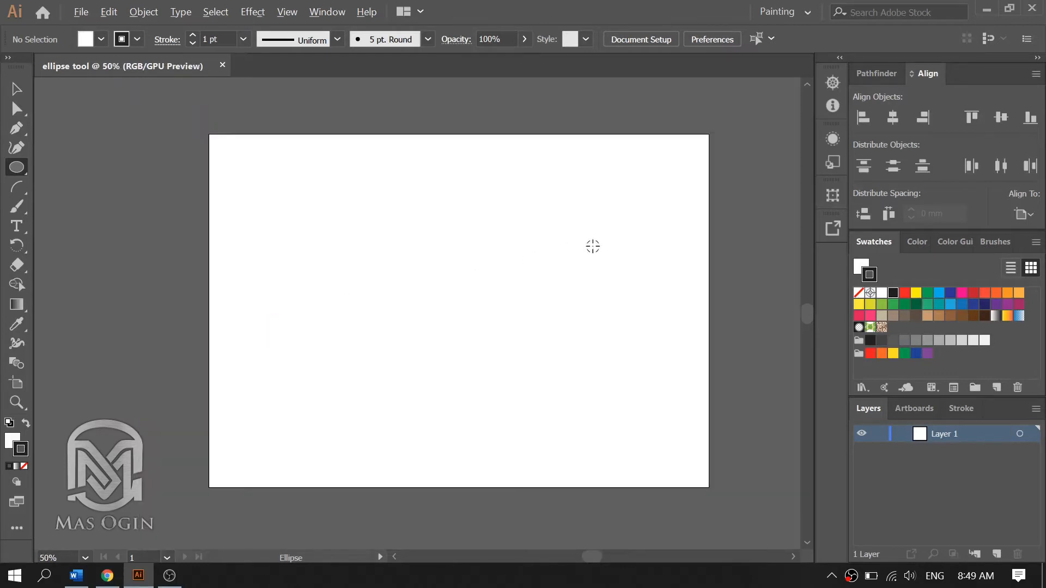
pyautogui.scroll(1, 593, 245)
pyautogui.scroll(-1, 525, 262)
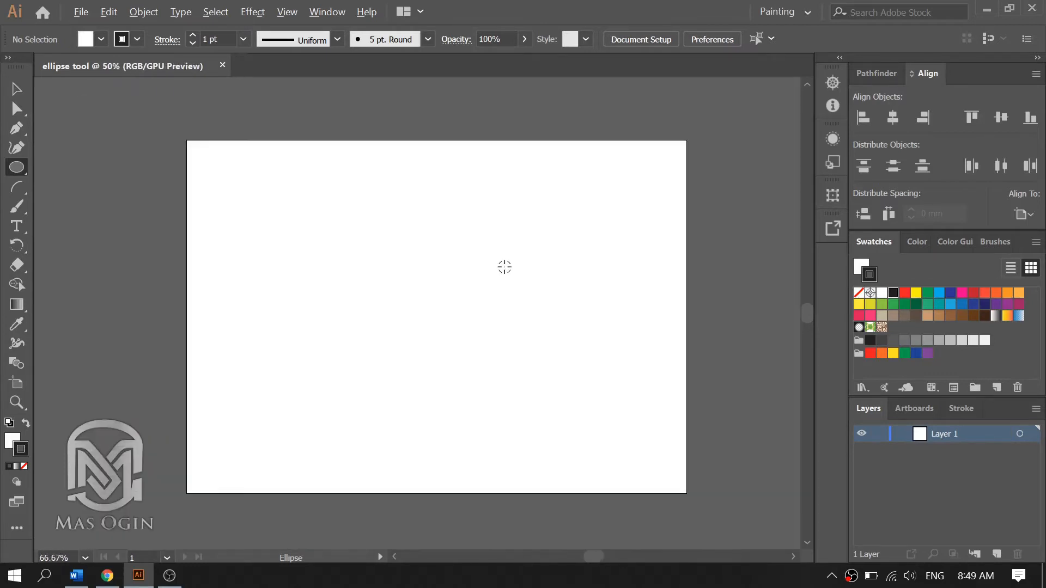
pyautogui.scroll(1, 423, 287)
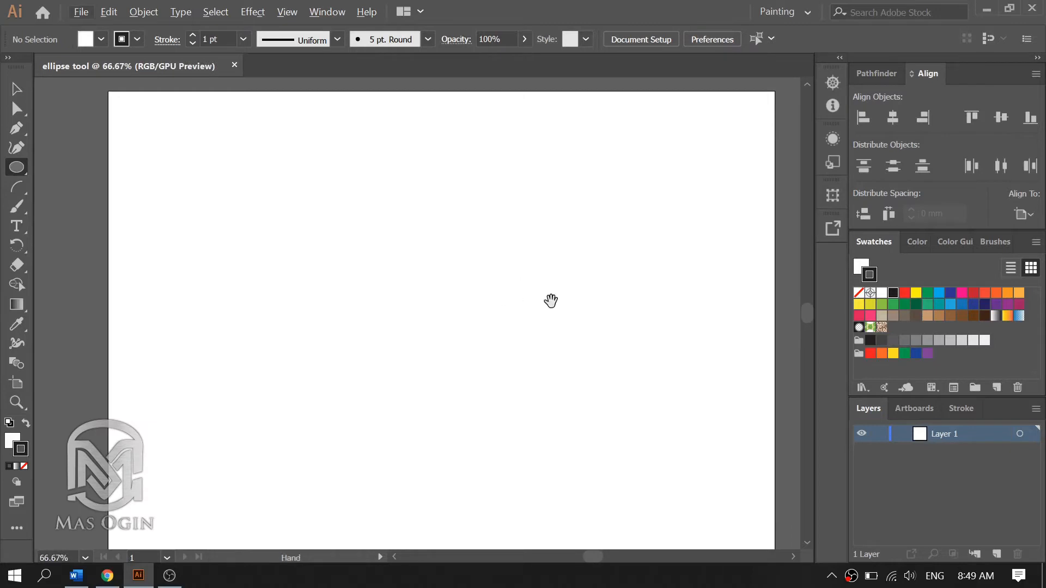
pyautogui.moveTo(551, 299); pyautogui.dragTo(525, 285)
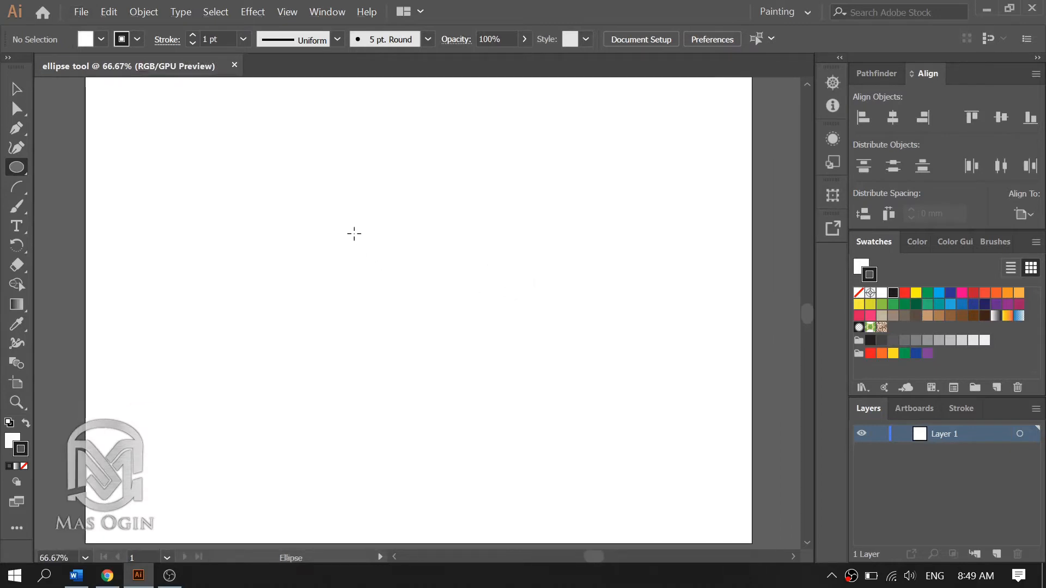
# Try drawing freely proportioned ellipses in the middle of the artboard, undoing each one
pyautogui.moveTo(354, 233); pyautogui.dragTo(527, 400)
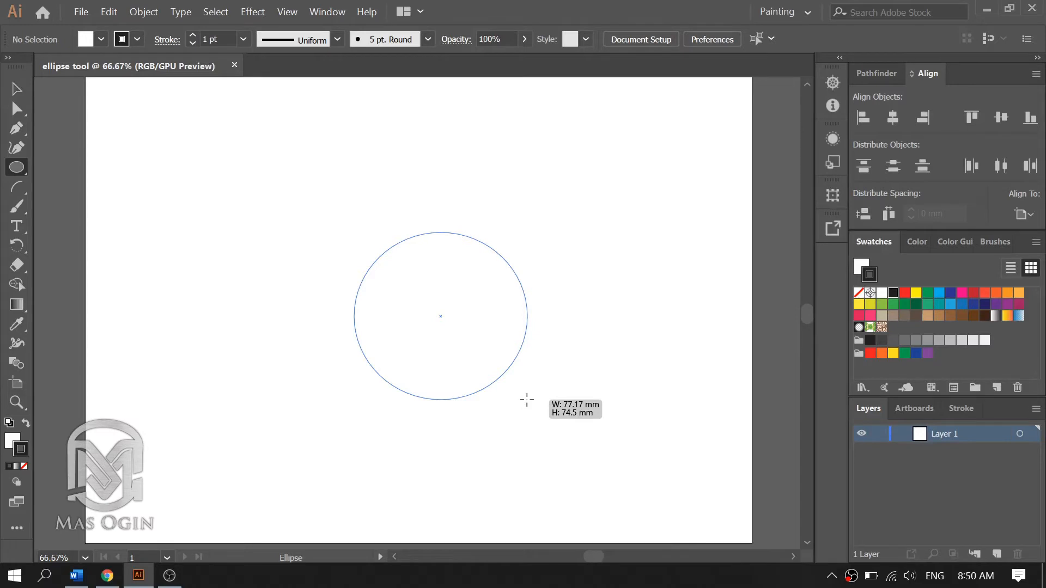
pyautogui.moveTo(526, 400); pyautogui.dragTo(633, 295)
pyautogui.hotkey('ctrl', 'z')
pyautogui.moveTo(540, 234); pyautogui.dragTo(413, 485)
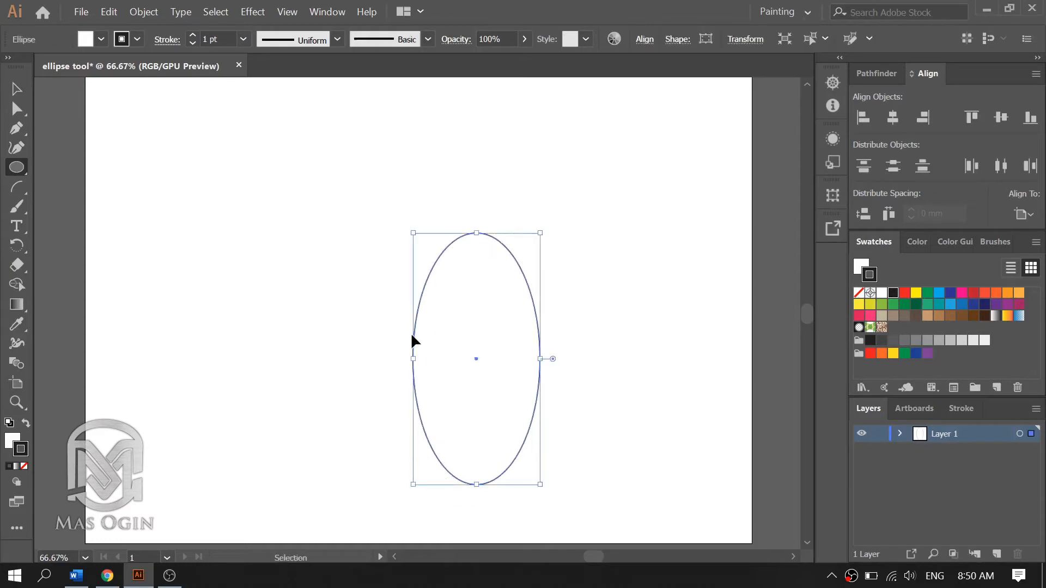
pyautogui.hotkey('ctrl', 'z')
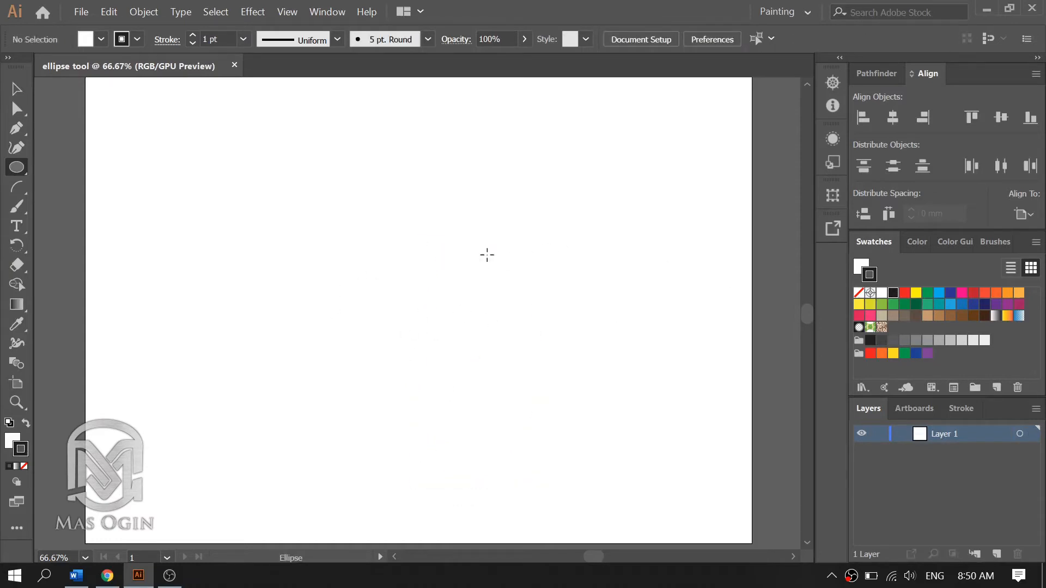
pyautogui.moveTo(397, 222); pyautogui.dragTo(498, 310)
pyautogui.hotkey('ctrl', 'z')
# Draw a perfect circle outward from its center in the upper middle of the artboard
pyautogui.moveTo(428, 224)
pyautogui.mouseDown()
pyautogui.moveTo(469, 267)
pyautogui.moveTo(557, 307)
pyautogui.moveTo(548, 299)
pyautogui.mouseUp()
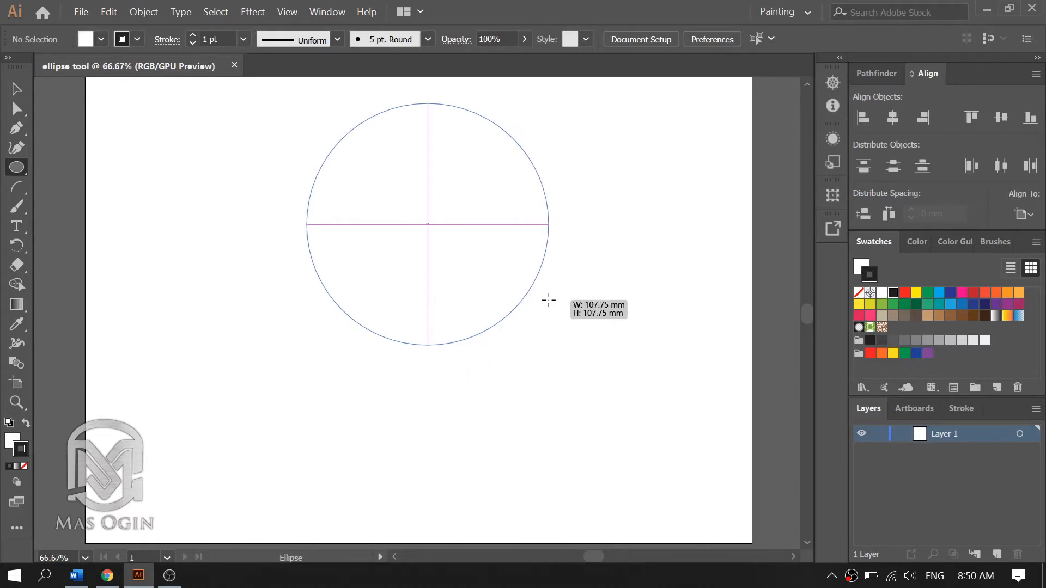
pyautogui.moveTo(549, 300)
pyautogui.mouseDown()
pyautogui.moveTo(562, 311)
pyautogui.moveTo(542, 296)
pyautogui.mouseUp()
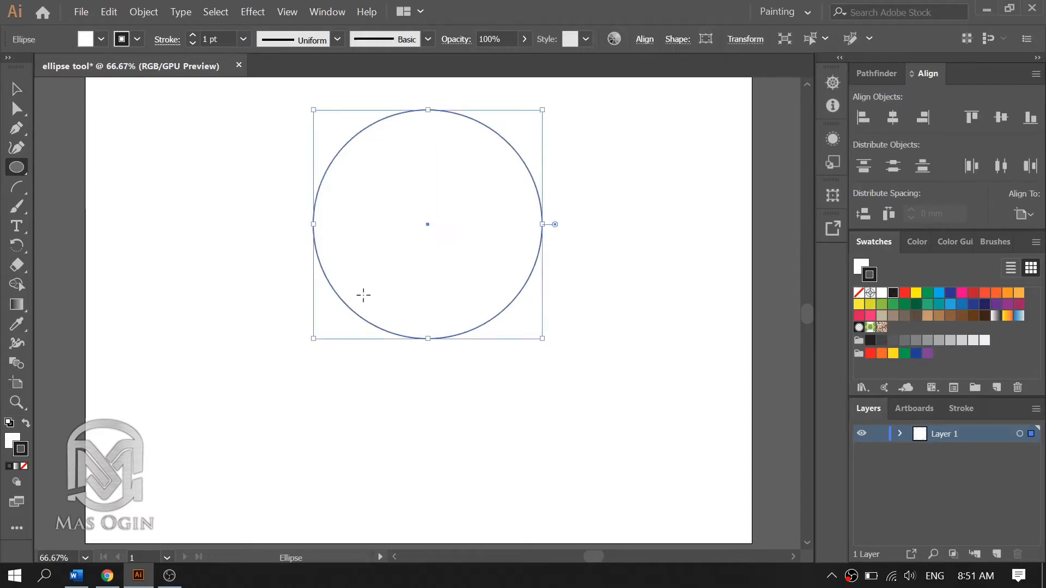
# Move the circle freely to other spots on the artboard with the Selection tool
pyautogui.press('space')
pyautogui.moveTo(620, 278); pyautogui.dragTo(589, 278)
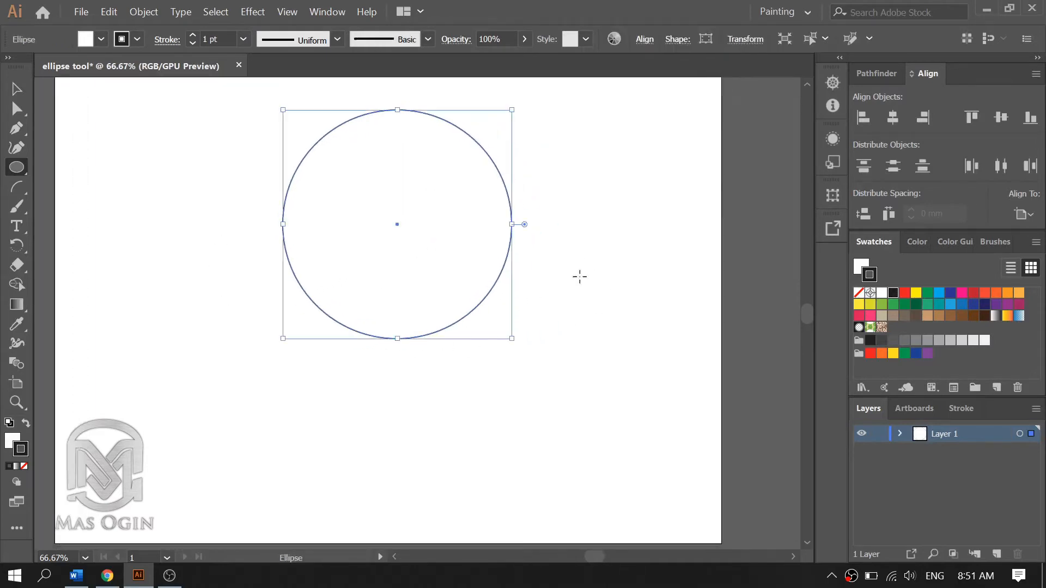
pyautogui.press('v')
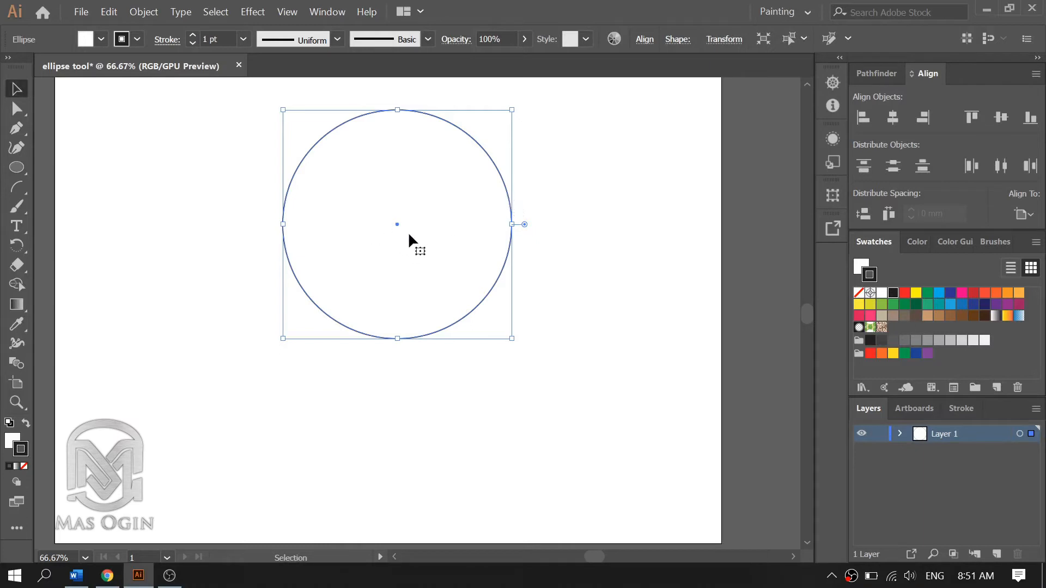
pyautogui.moveTo(409, 228); pyautogui.dragTo(412, 283)
pyautogui.hscroll(1, 472, 267)
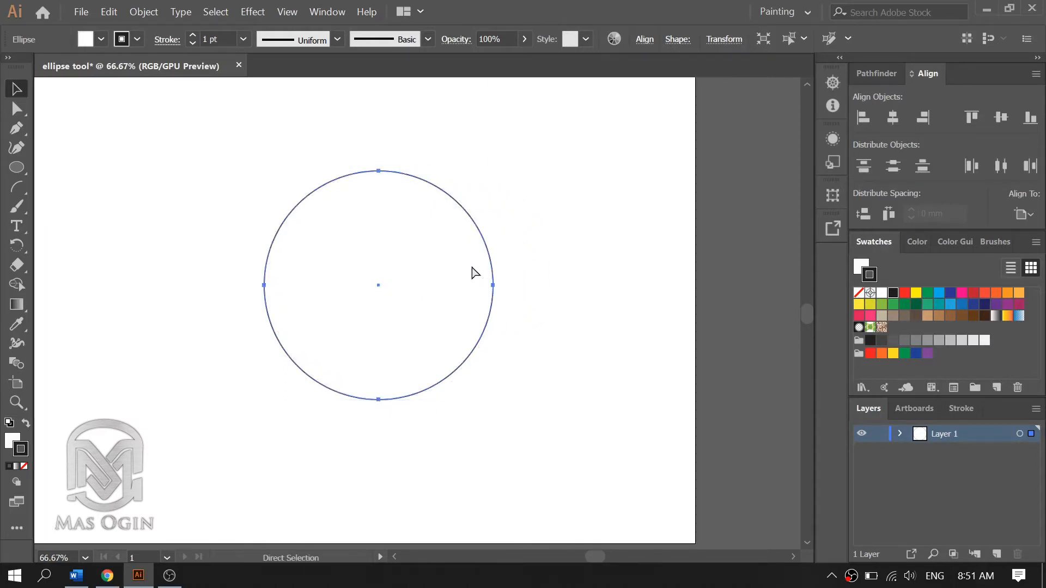
pyautogui.scroll(-2, 416, 258)
pyautogui.scroll(2, 357, 257)
pyautogui.scroll(-1, 545, 255)
pyautogui.scroll(1, 594, 254)
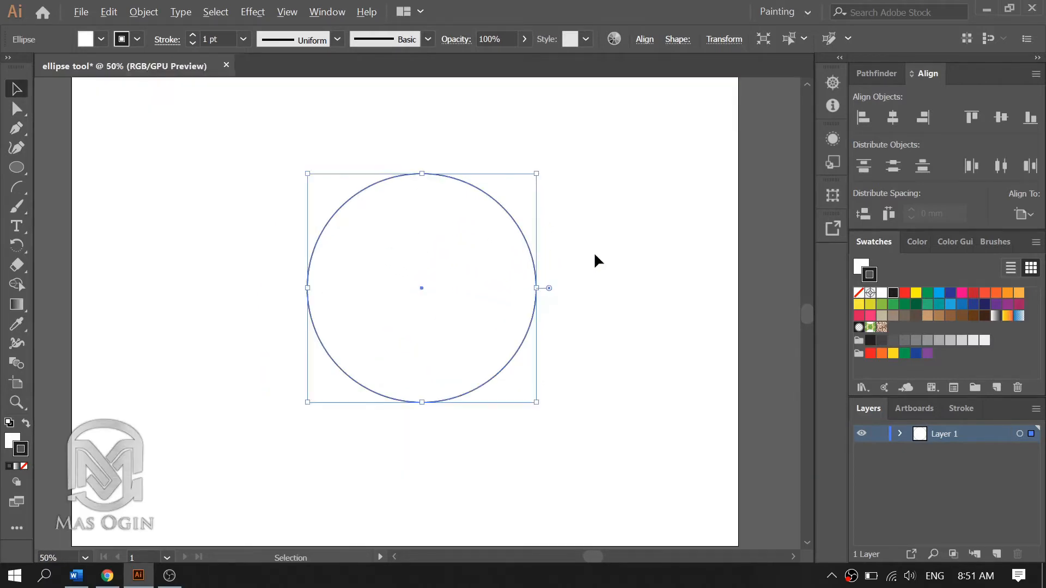
pyautogui.moveTo(466, 278)
pyautogui.mouseDown()
pyautogui.moveTo(593, 267)
pyautogui.moveTo(469, 289)
pyautogui.mouseUp()
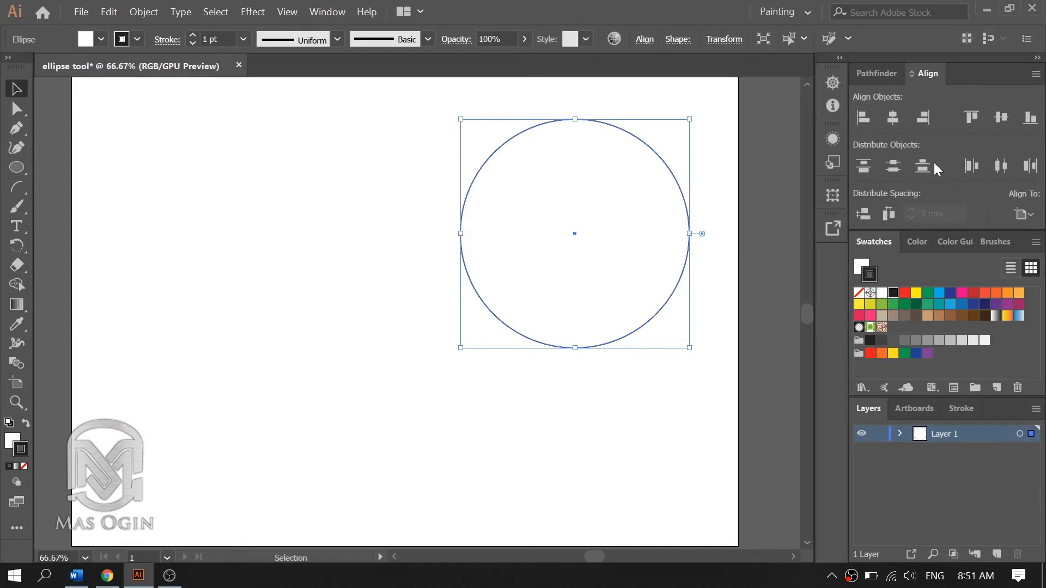
# Center the circle horizontally and vertically on the artboard and deselect it
pyautogui.click(892, 118)
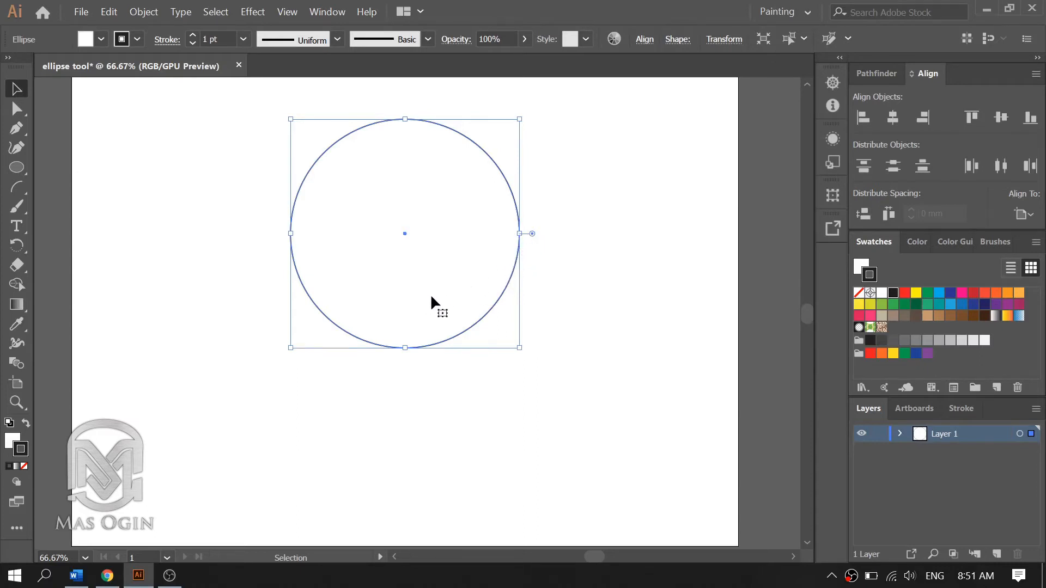
pyautogui.click(1006, 120)
pyautogui.click(171, 349)
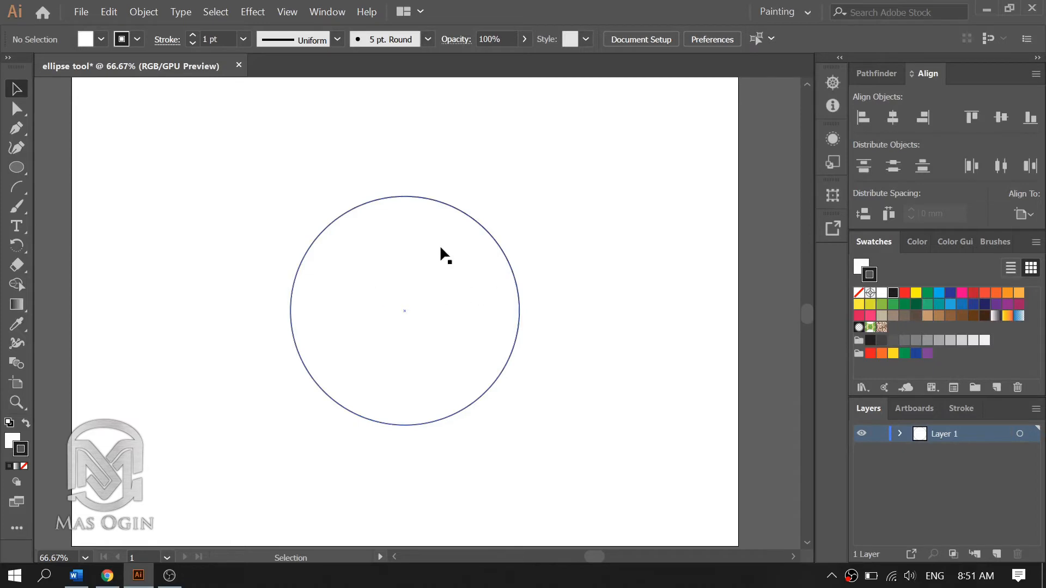
# Try yellow, green and teal fills on the centered circle and settle on the light brown swatch
pyautogui.click(454, 211)
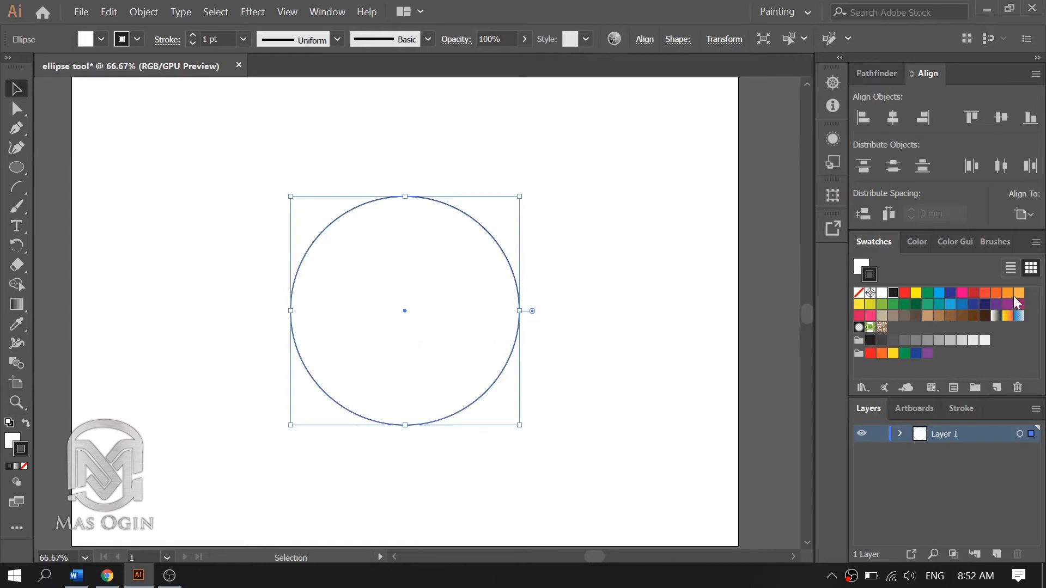
pyautogui.click(864, 267)
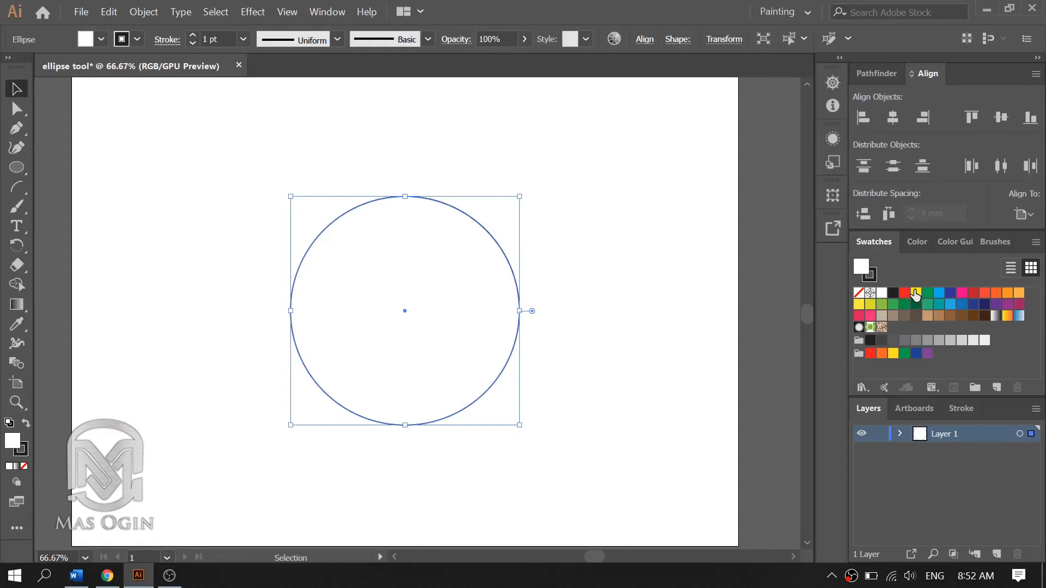
pyautogui.click(916, 294)
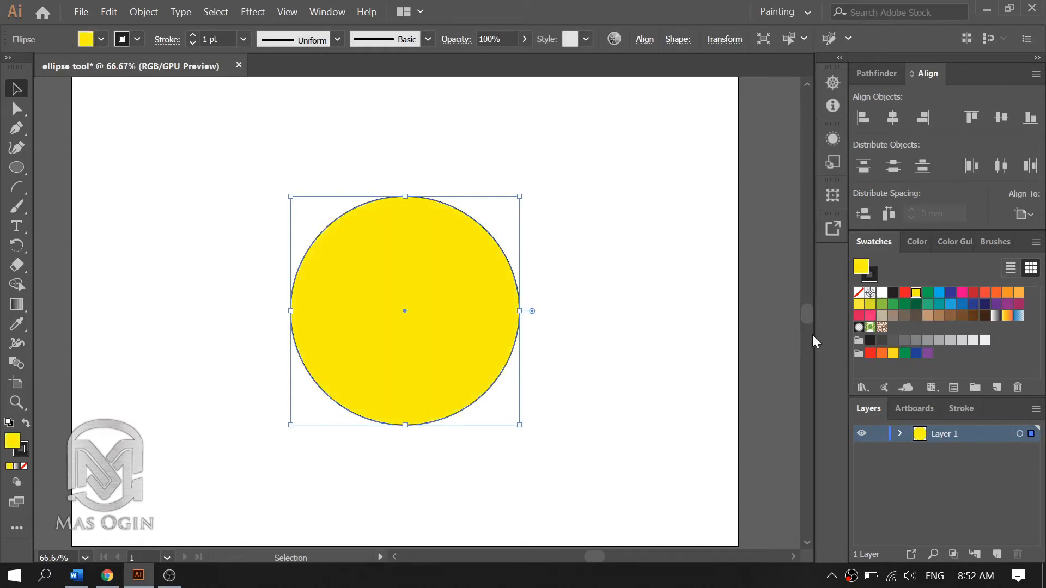
pyautogui.click(925, 297)
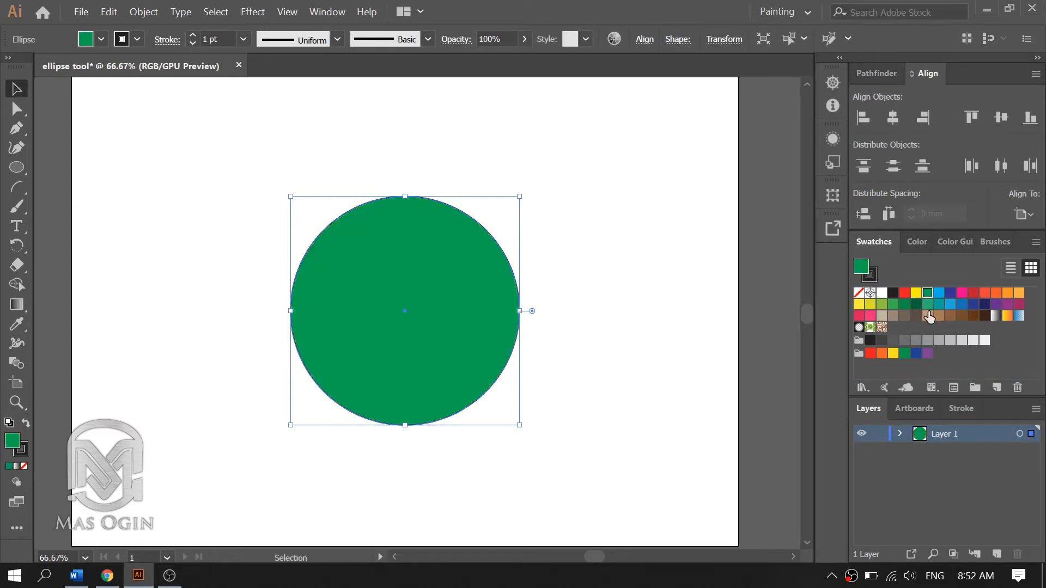
pyautogui.click(927, 304)
pyautogui.click(939, 305)
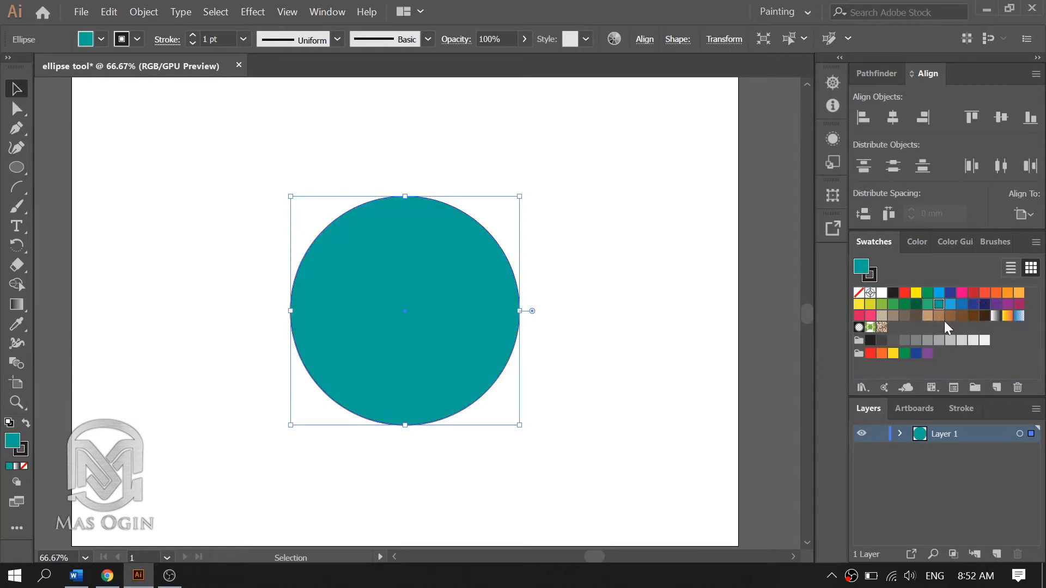
pyautogui.click(928, 318)
pyautogui.click(928, 317)
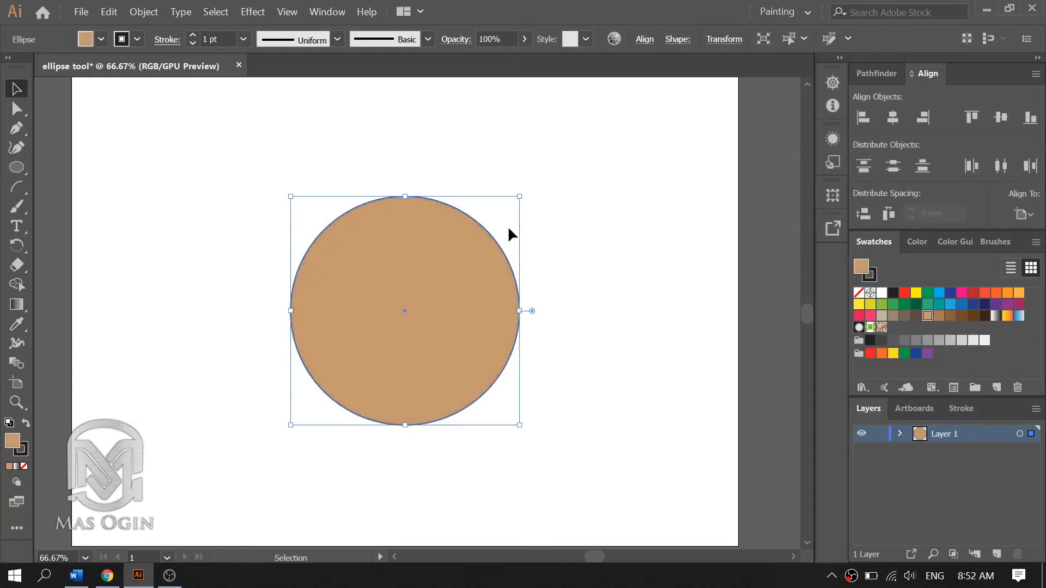
pyautogui.click(561, 213)
# Try yellow, blue, red and orange stroke colors on the light brown circle, ending with a red outline
pyautogui.scroll(1, 453, 239)
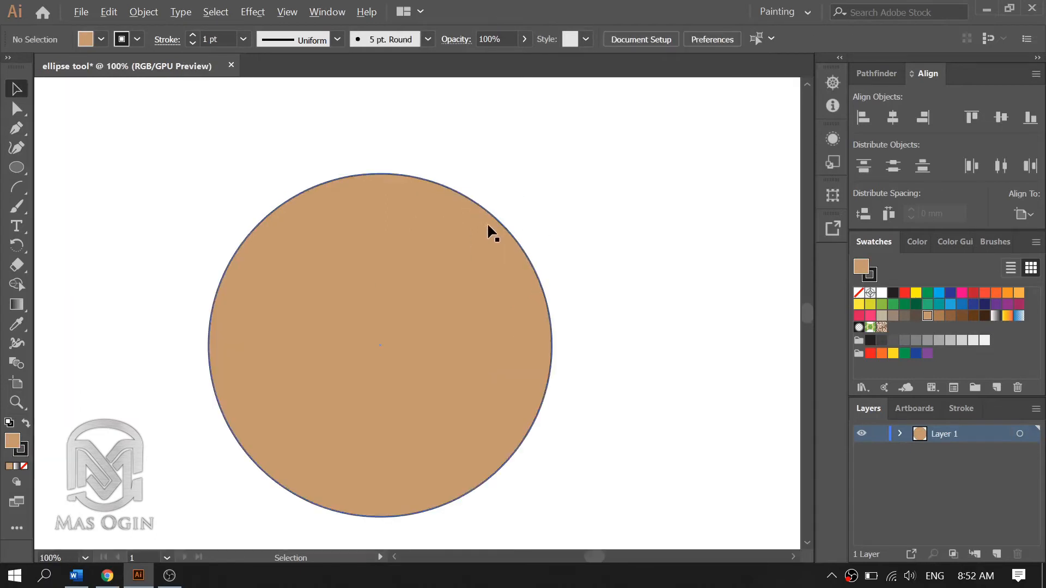
pyautogui.scroll(2, 489, 224)
pyautogui.scroll(-1, 492, 221)
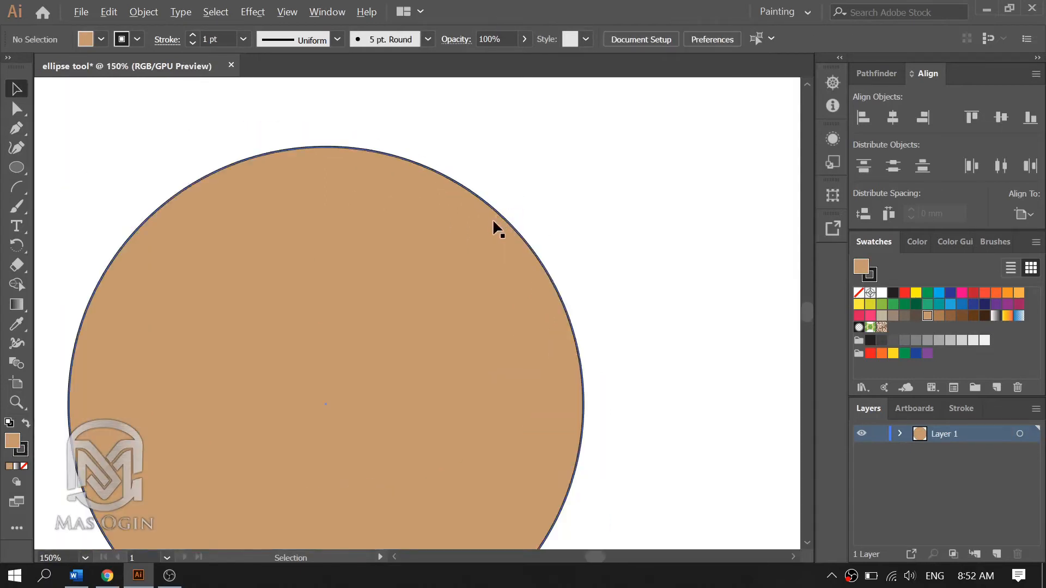
pyautogui.scroll(-2, 433, 242)
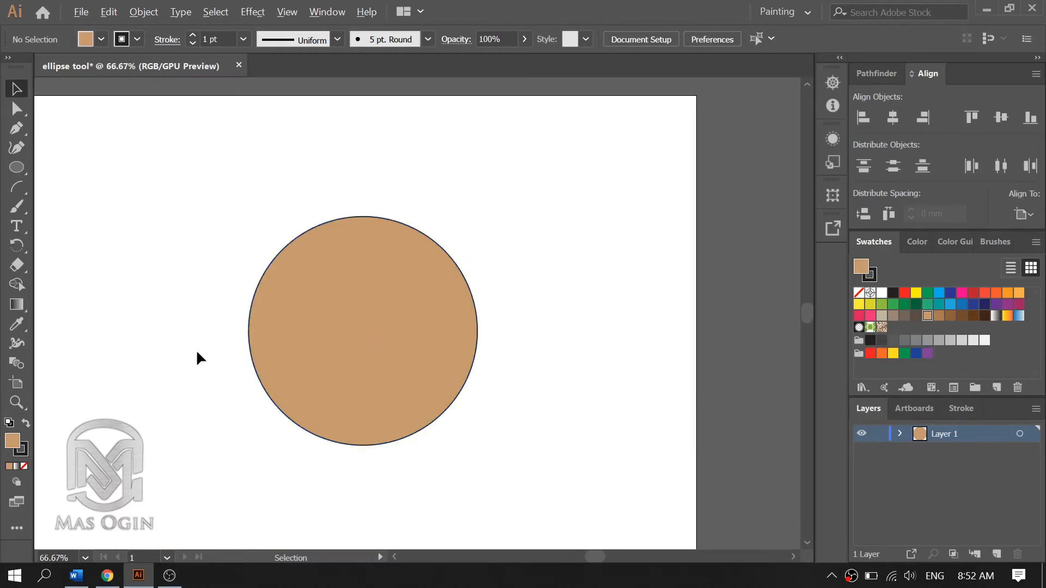
pyautogui.scroll(1, 198, 346)
pyautogui.scroll(-2, 322, 315)
pyautogui.scroll(2, 364, 299)
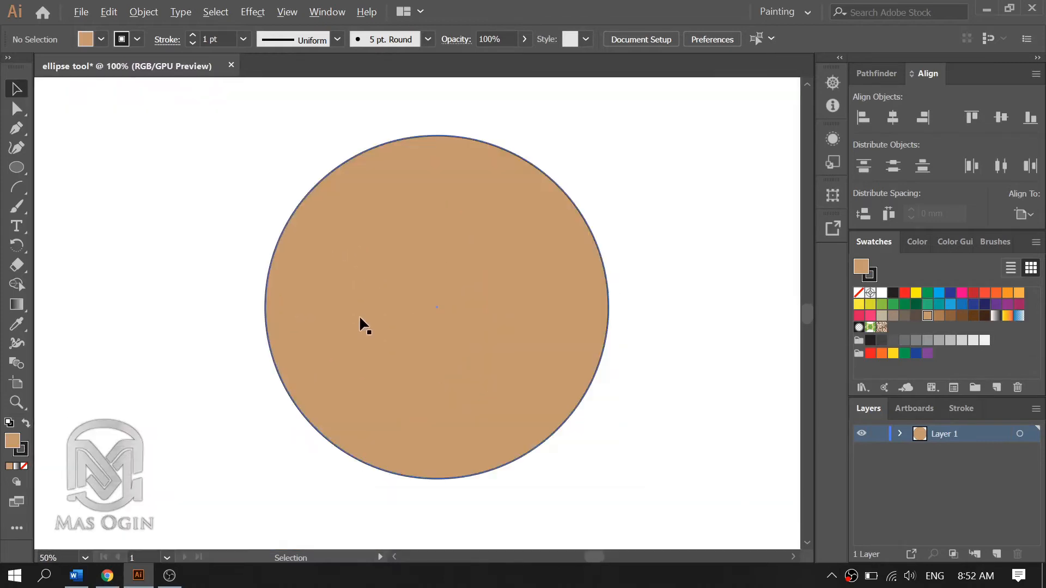
pyautogui.click(541, 296)
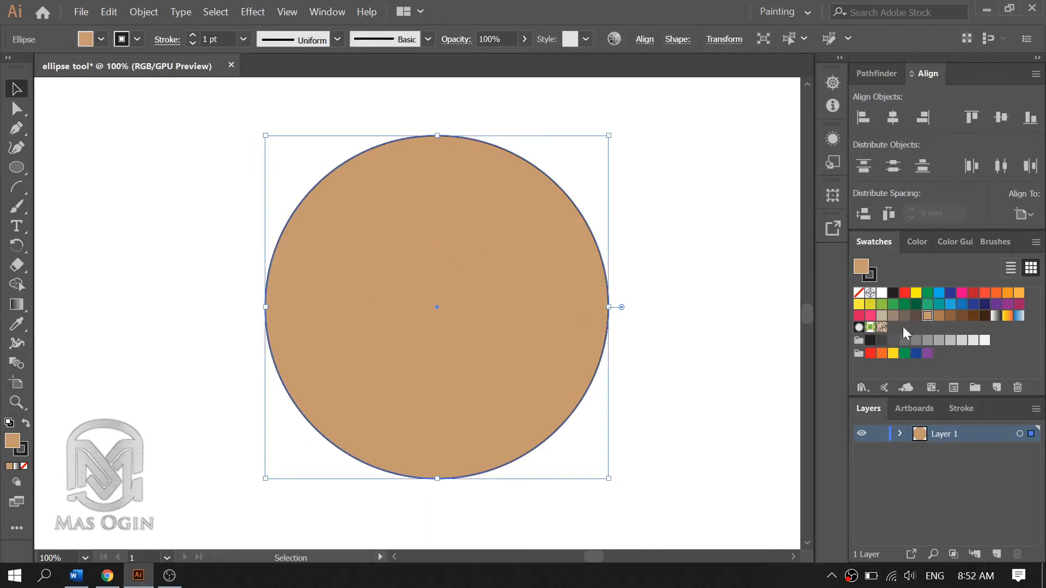
pyautogui.click(870, 272)
pyautogui.click(916, 293)
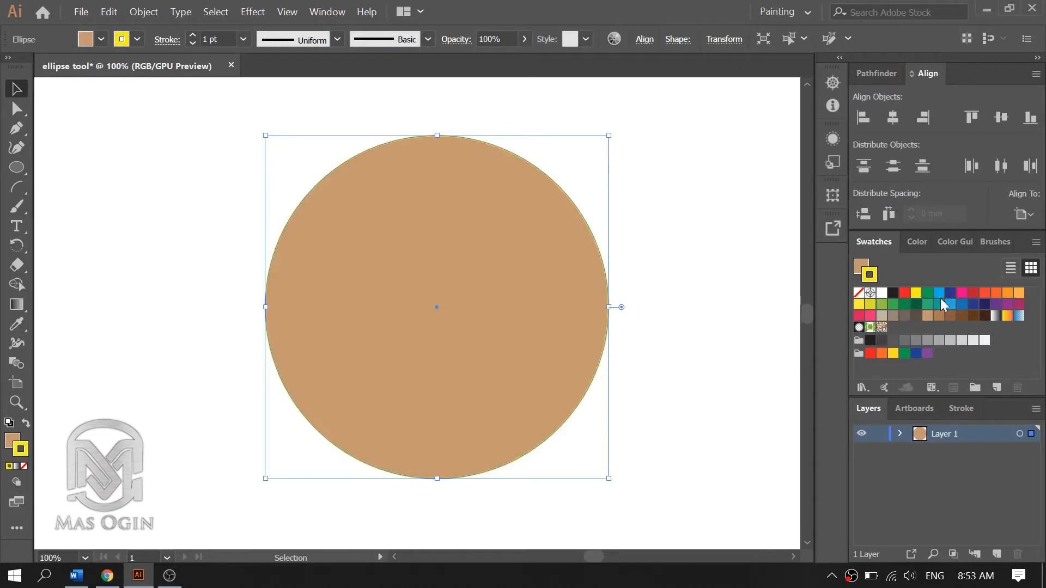
pyautogui.click(939, 294)
pyautogui.click(904, 294)
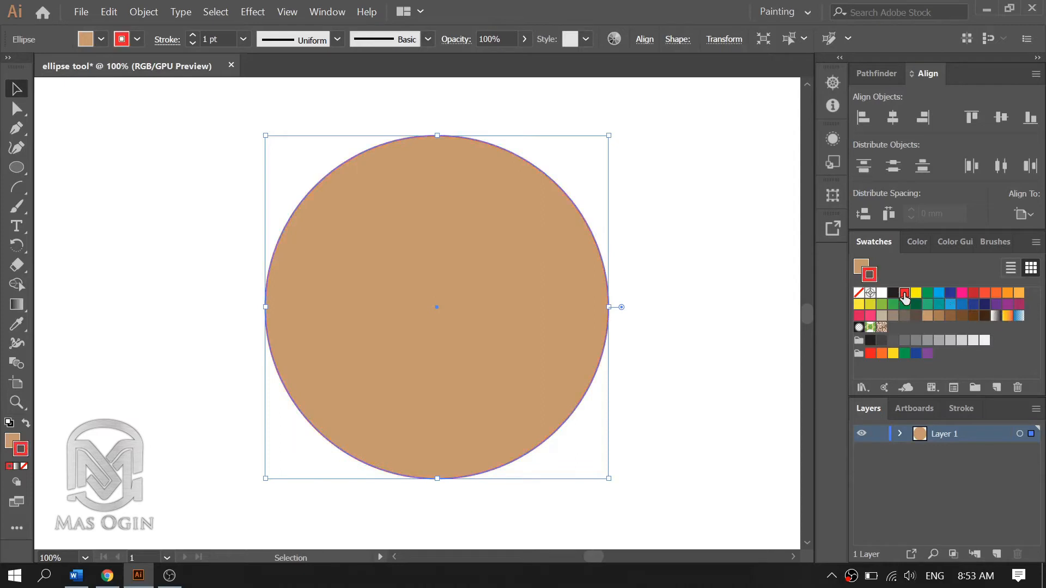
pyautogui.click(1017, 295)
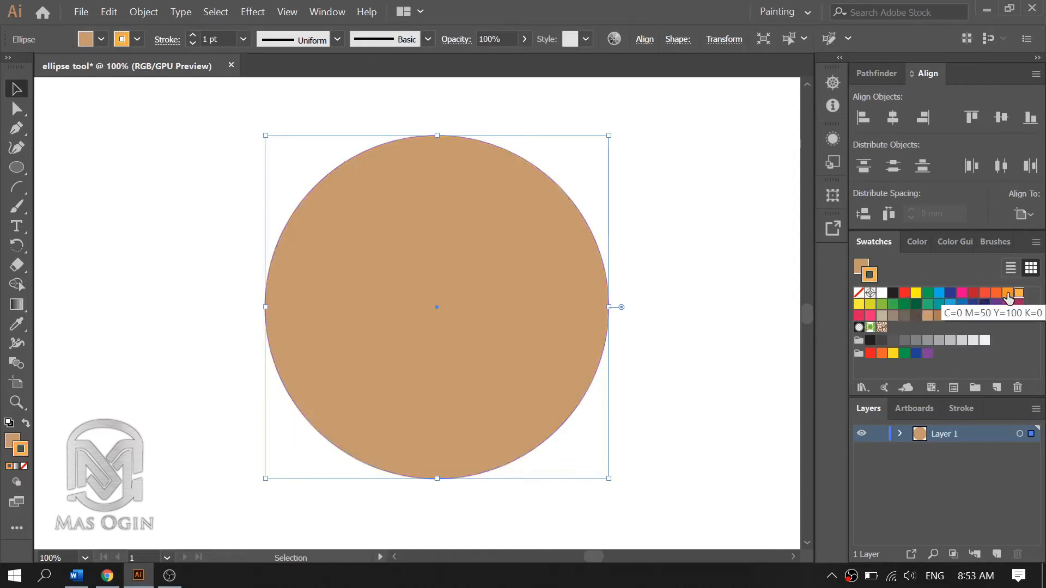
pyautogui.click(904, 294)
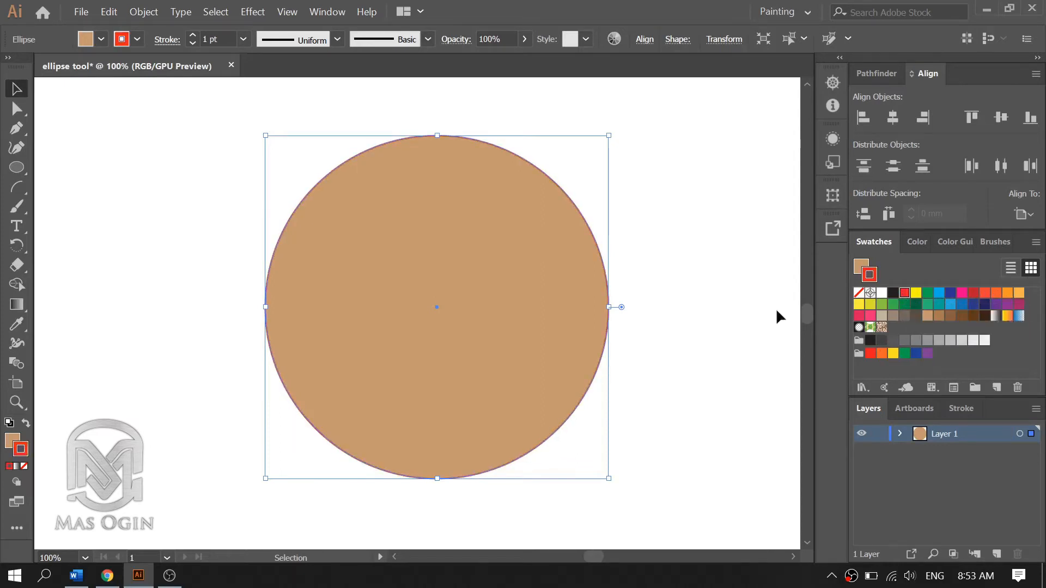
pyautogui.click(778, 315)
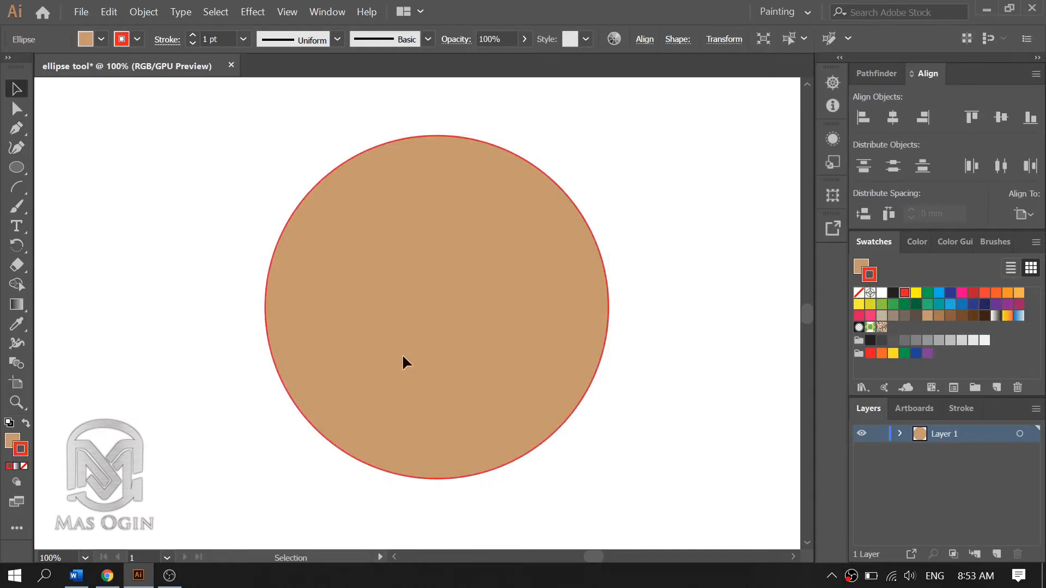
# Set the circle's stroke color to black and deselect it
pyautogui.click(893, 293)
pyautogui.click(501, 301)
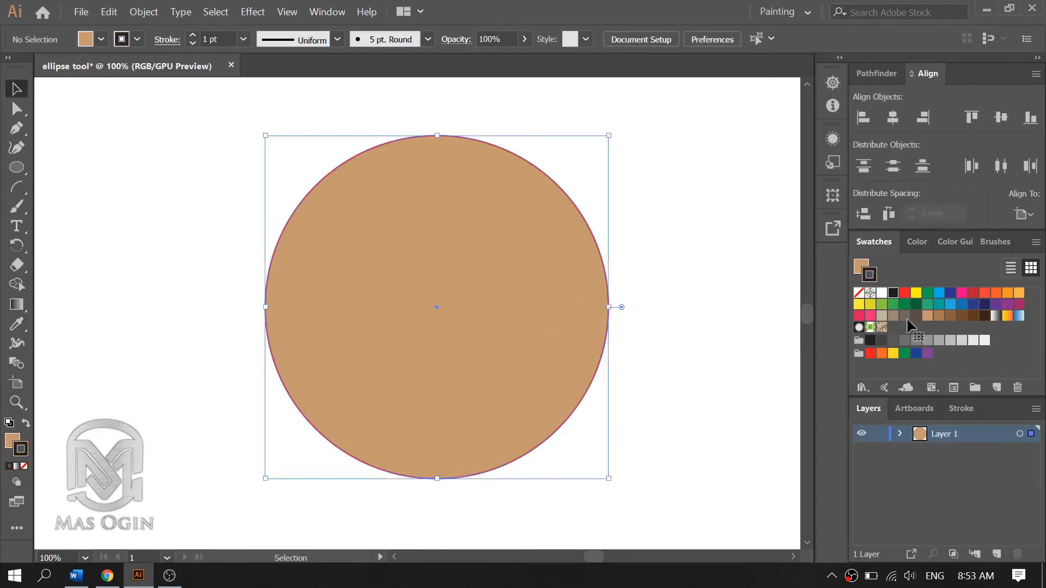
pyautogui.click(892, 293)
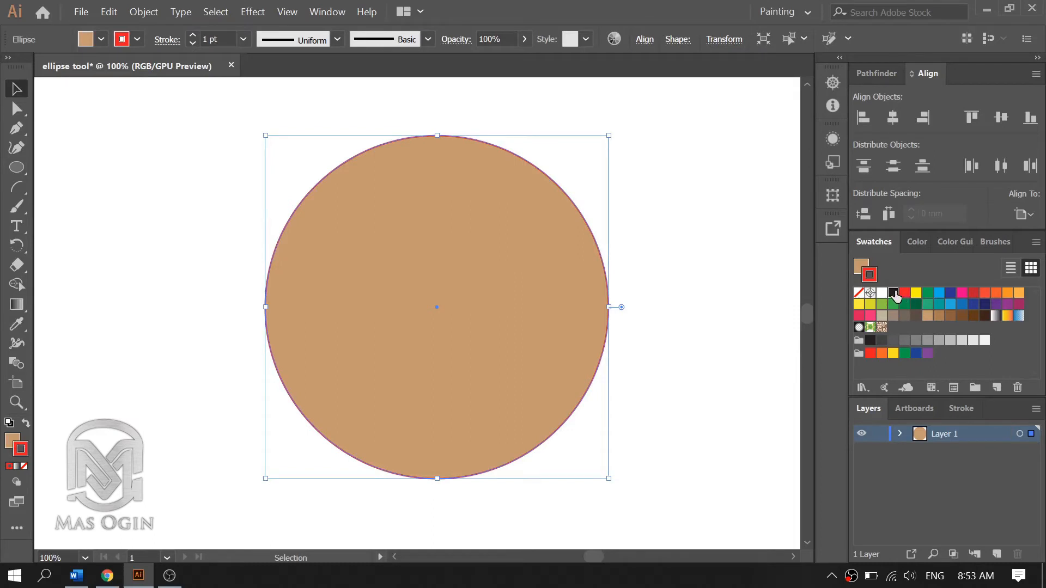
pyautogui.click(669, 275)
# Select the circle and increase its stroke weight one point at a time to 12 pt
pyautogui.click(394, 256)
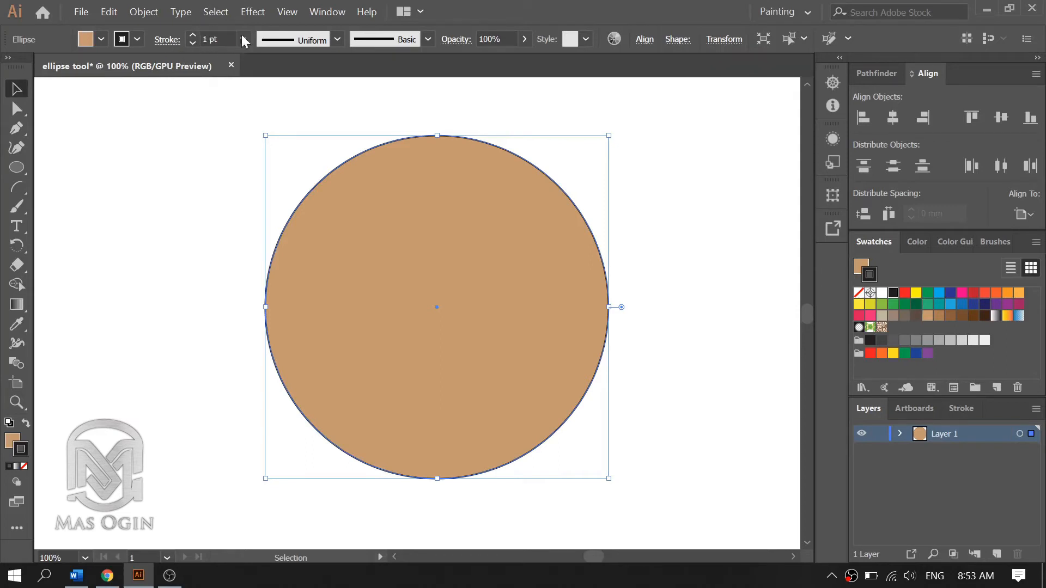
pyautogui.click(192, 35)
pyautogui.click(192, 35)
pyautogui.click(192, 35)
pyautogui.click(192, 35)
pyautogui.click(192, 35)
pyautogui.click(192, 35)
pyautogui.click(192, 35)
pyautogui.click(192, 35)
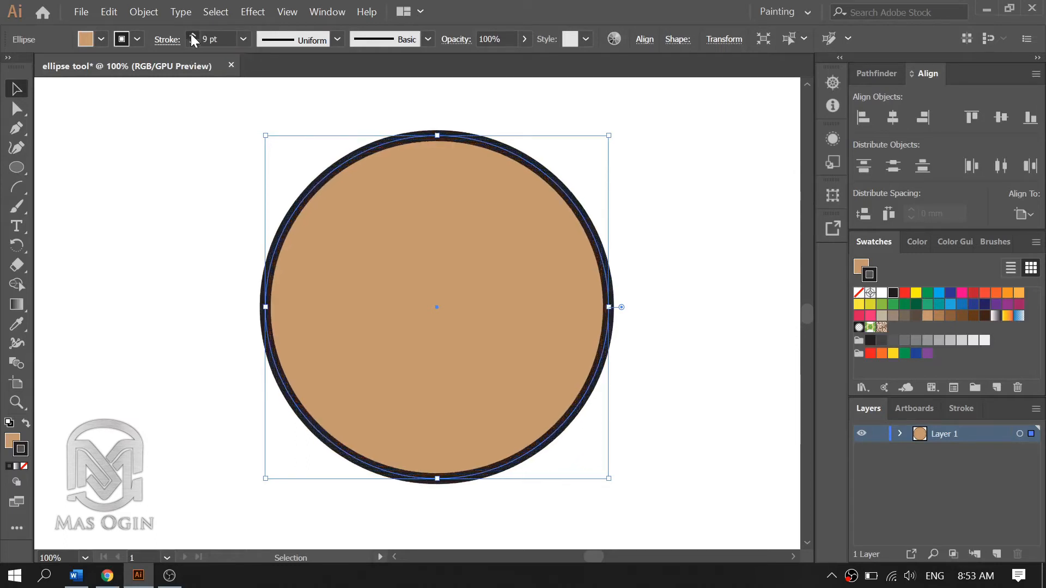
pyautogui.click(192, 34)
pyautogui.click(192, 35)
pyautogui.click(192, 34)
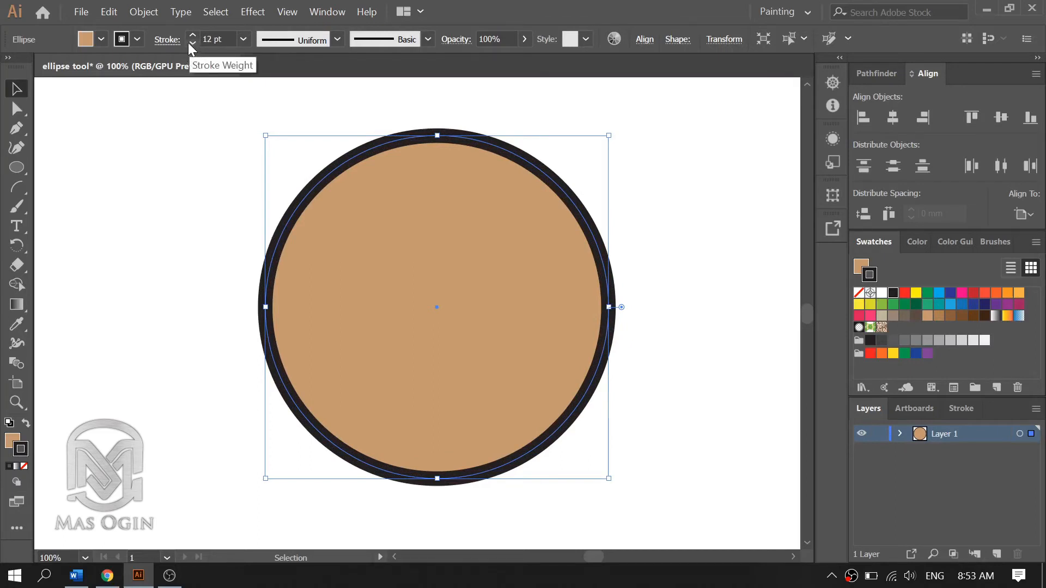
# Reduce the circle's stroke weight gradually to 1 pt
pyautogui.click(188, 44)
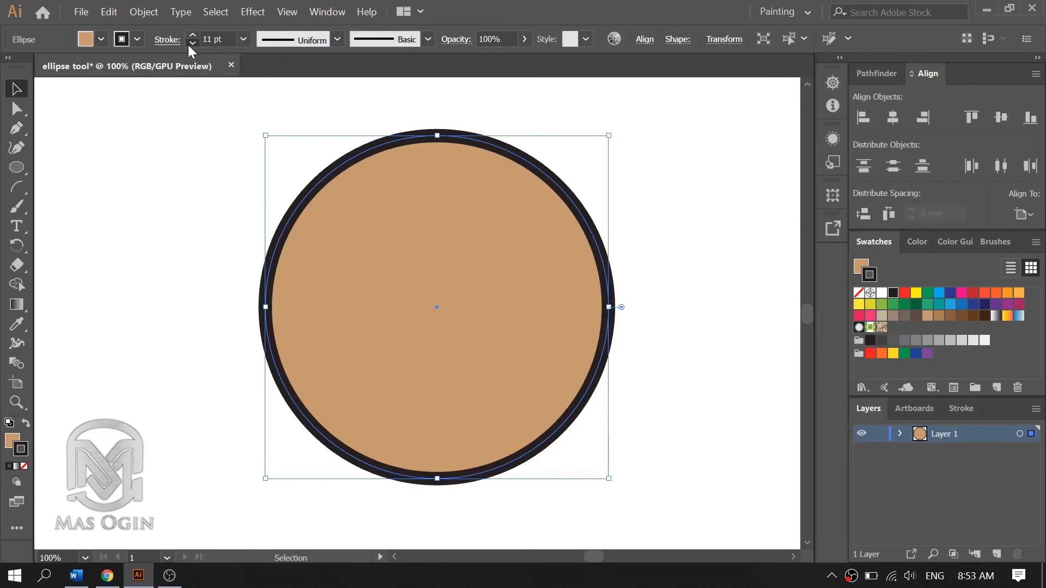
pyautogui.click(187, 44)
pyautogui.click(188, 44)
pyautogui.click(188, 44)
pyautogui.click(190, 44)
pyautogui.click(189, 45)
pyautogui.click(190, 45)
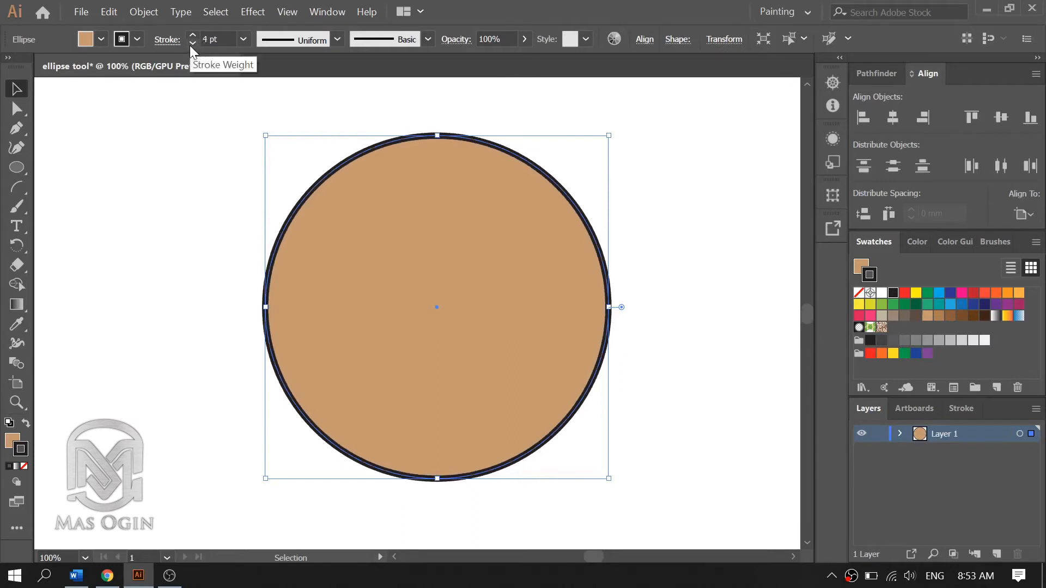
pyautogui.click(190, 45)
pyautogui.click(190, 45)
pyautogui.click(190, 45)
pyautogui.click(190, 45)
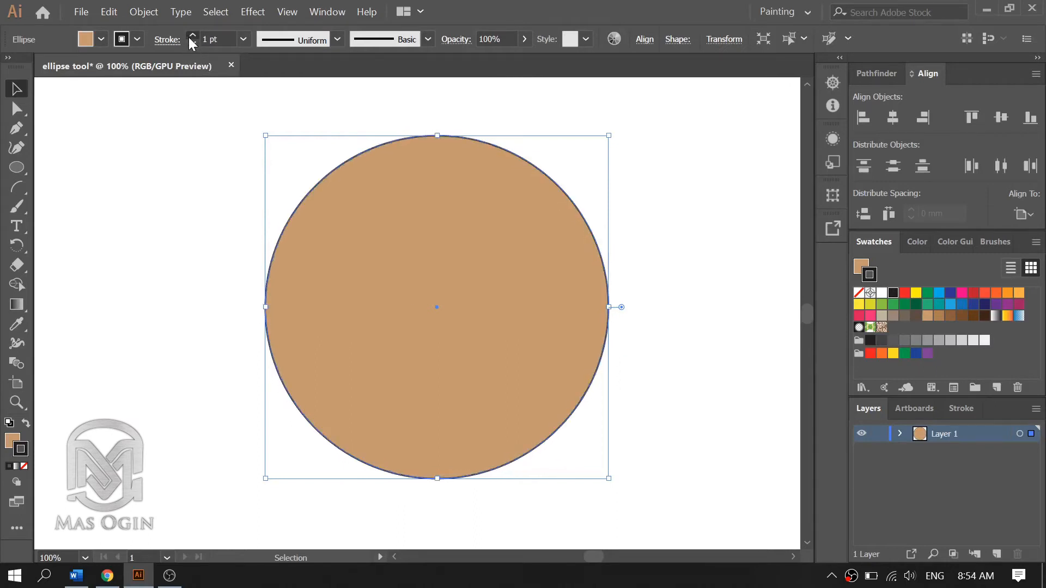
# Raise the circle's stroke weight to 4 pt and lower it to 3 pt
pyautogui.click(192, 35)
pyautogui.click(192, 34)
pyautogui.click(192, 35)
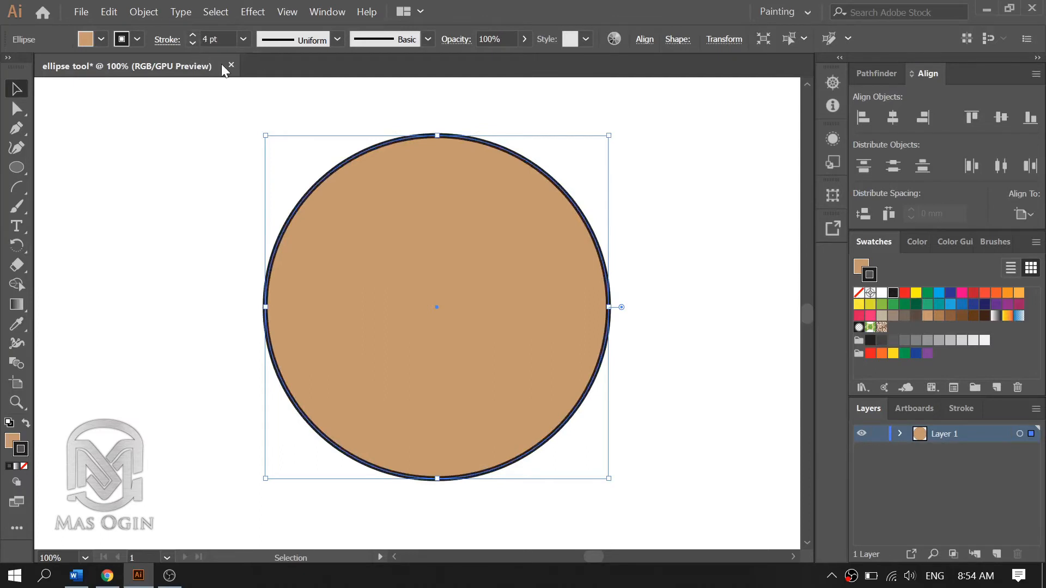
pyautogui.click(193, 43)
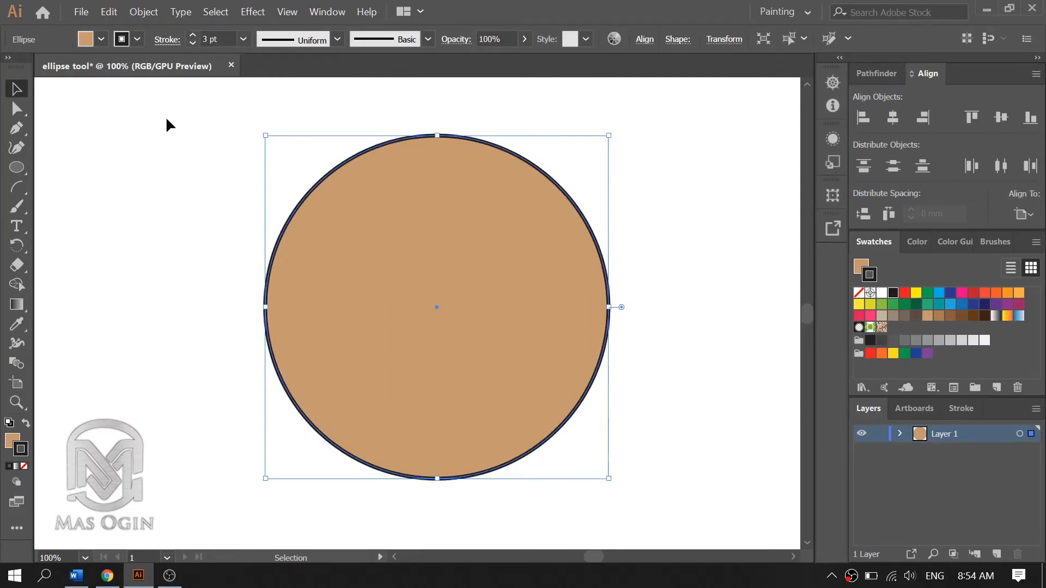
# Choose the preset stroke weight of 10 pt for the circle's outline
pyautogui.click(244, 39)
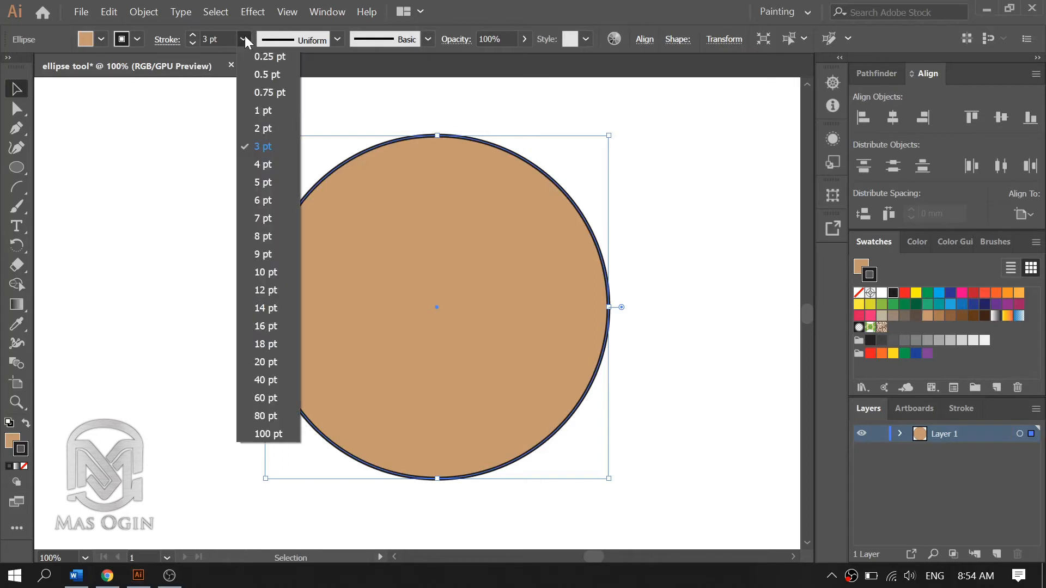
pyautogui.click(242, 39)
pyautogui.click(242, 40)
pyautogui.click(262, 272)
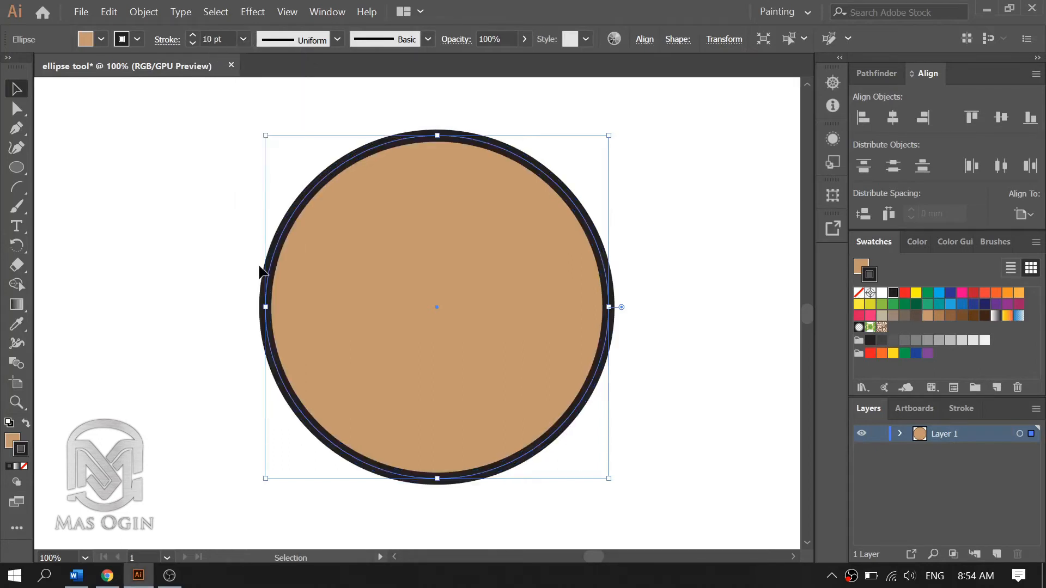
# Set the circle's stroke weight to the 8 pt preset, switch it to 5 pt, and deselect the circle
pyautogui.click(243, 39)
pyautogui.click(263, 240)
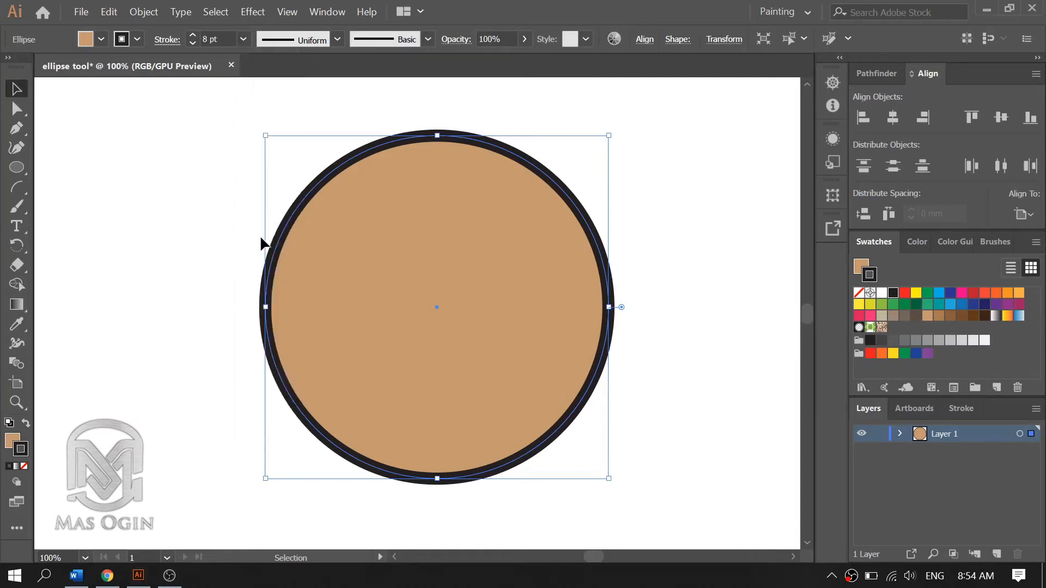
pyautogui.click(243, 39)
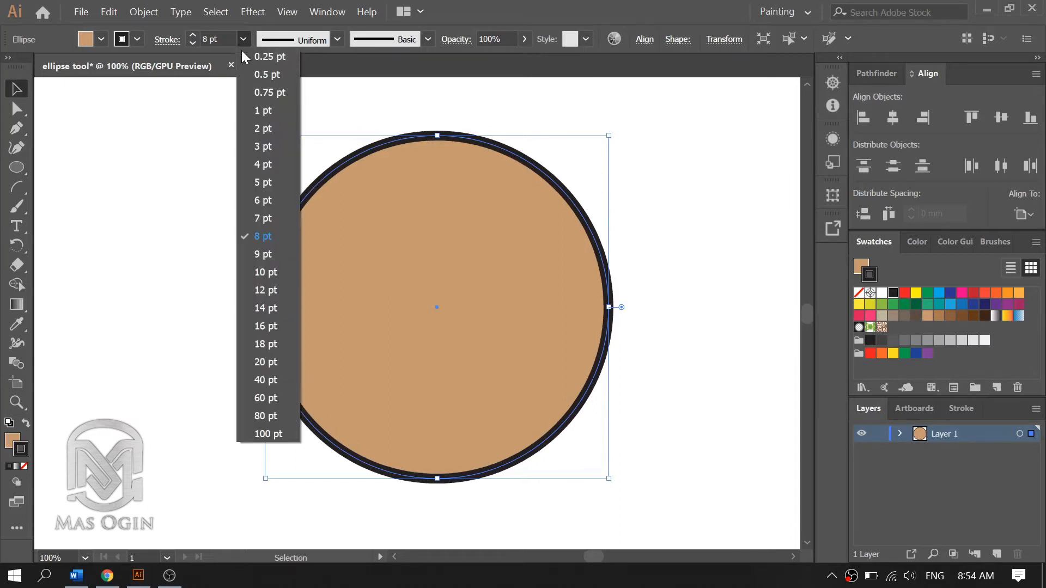
pyautogui.click(271, 188)
pyautogui.click(246, 234)
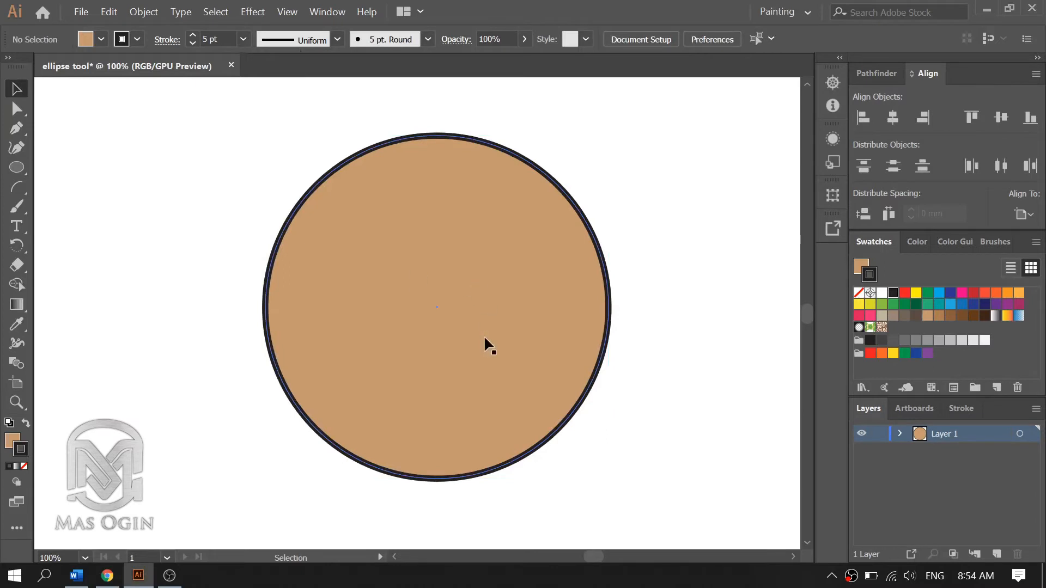
# Select the circle and move it horizontally a short distance to the left on the artboard
pyautogui.scroll(-2, 474, 332)
pyautogui.scroll(1, 480, 321)
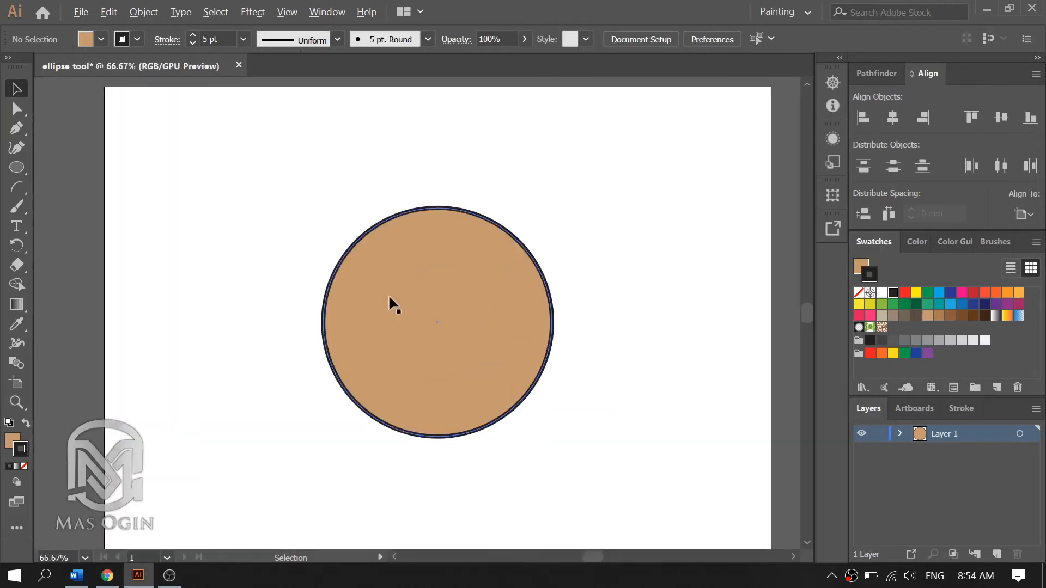
pyautogui.click(424, 248)
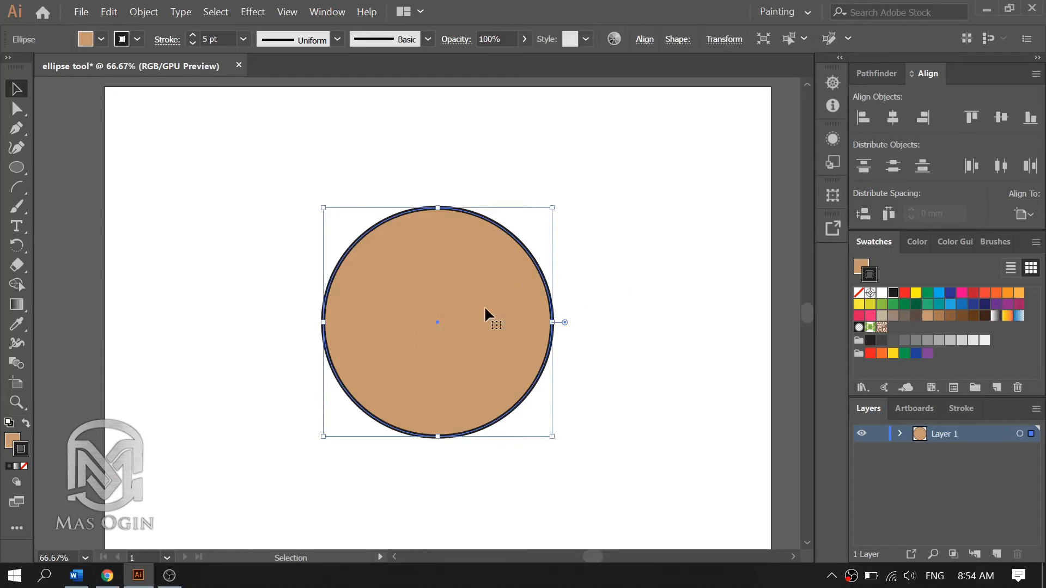
pyautogui.moveTo(497, 329); pyautogui.dragTo(448, 329)
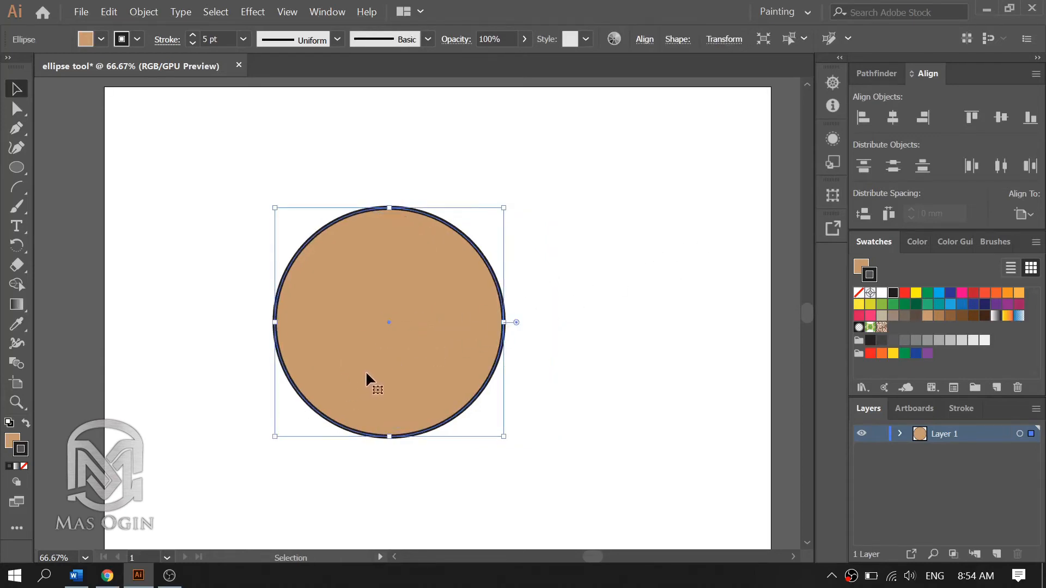
# Paste a copy of the circle, move it slightly down, and delete the copy
pyautogui.press('a')
pyautogui.hotkey('ctrl', 'v')
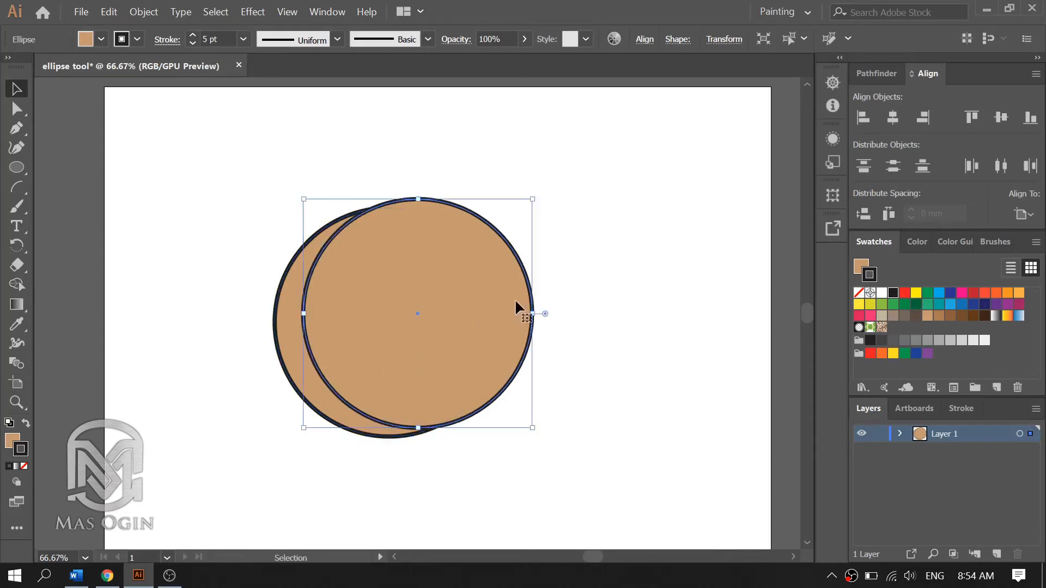
pyautogui.moveTo(474, 303)
pyautogui.mouseDown()
pyautogui.moveTo(503, 303)
pyautogui.moveTo(522, 320)
pyautogui.moveTo(462, 326)
pyautogui.moveTo(473, 324)
pyautogui.mouseUp()
pyautogui.press('Delete')
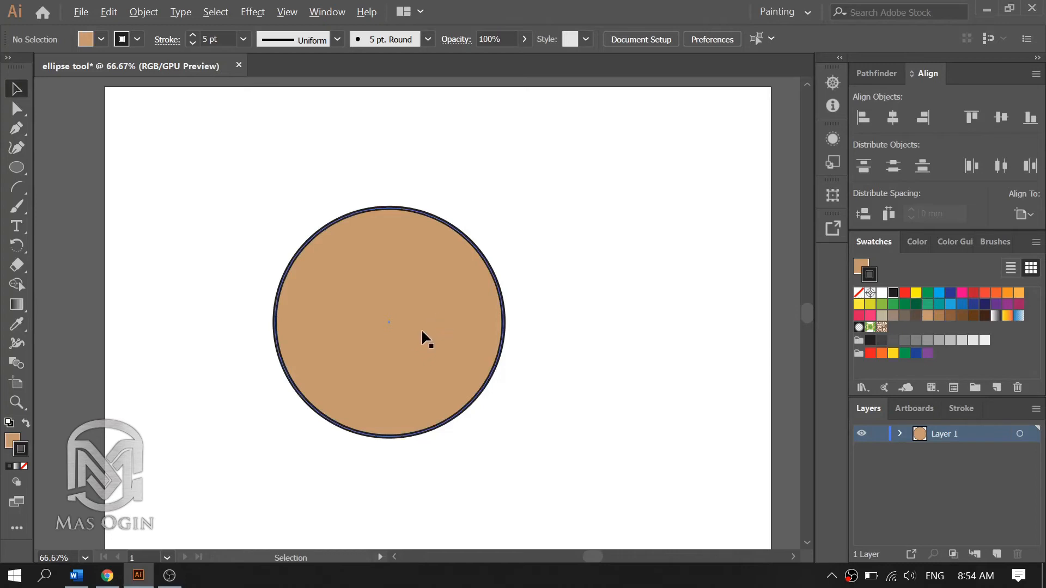
# Duplicate the circle horizontally to the right so it overlaps the original, select both, and show the Pathfinder options
pyautogui.click(423, 304)
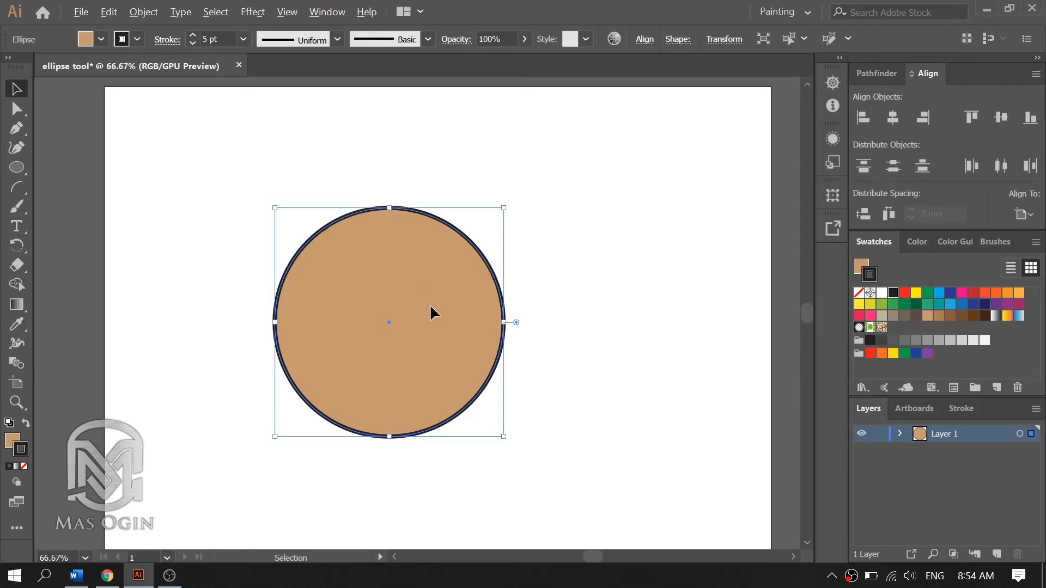
pyautogui.moveTo(430, 308); pyautogui.dragTo(548, 331)
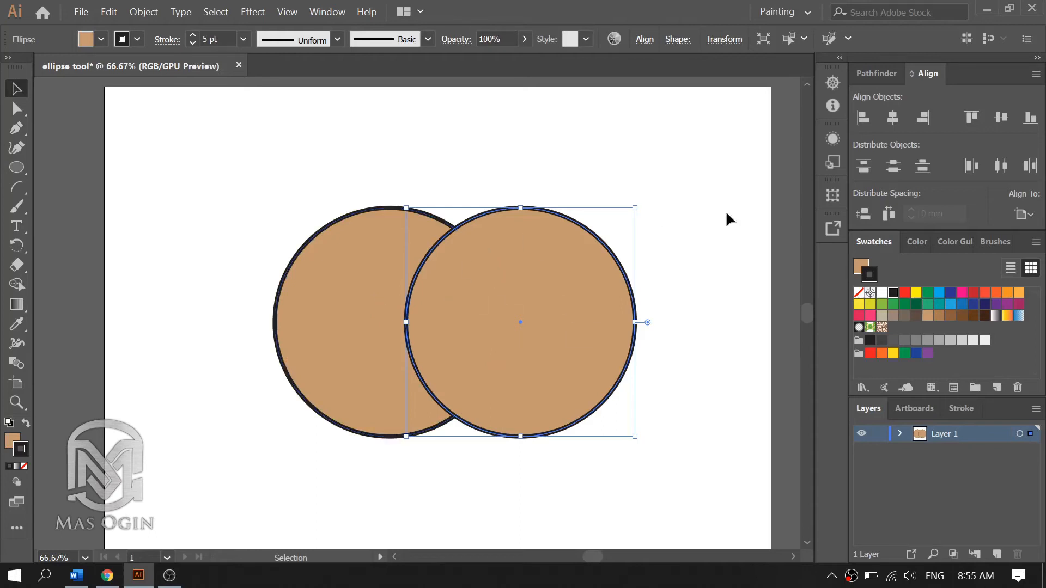
pyautogui.moveTo(565, 299); pyautogui.dragTo(574, 298)
pyautogui.moveTo(203, 165); pyautogui.dragTo(735, 482)
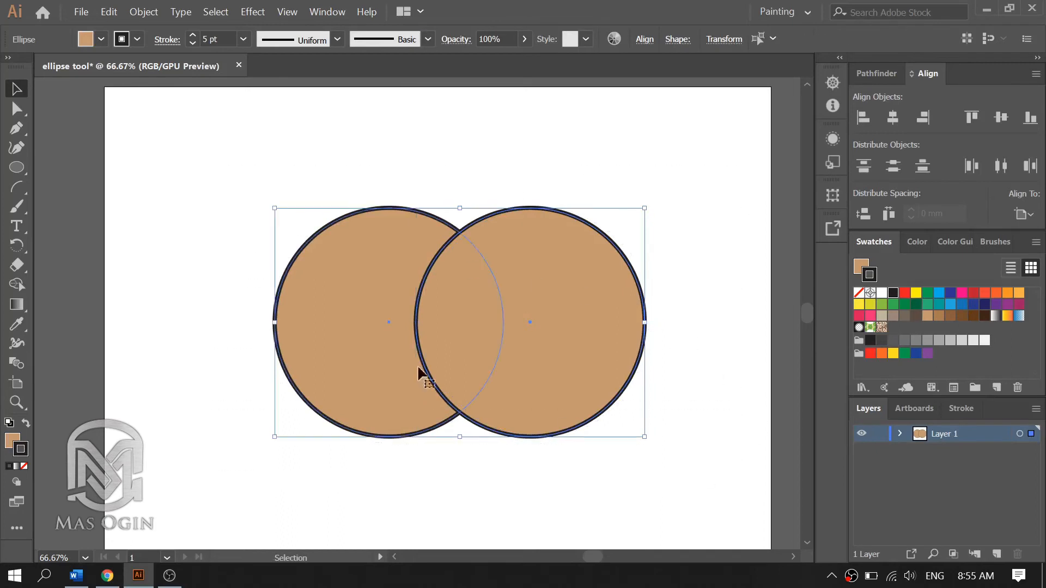
pyautogui.click(877, 72)
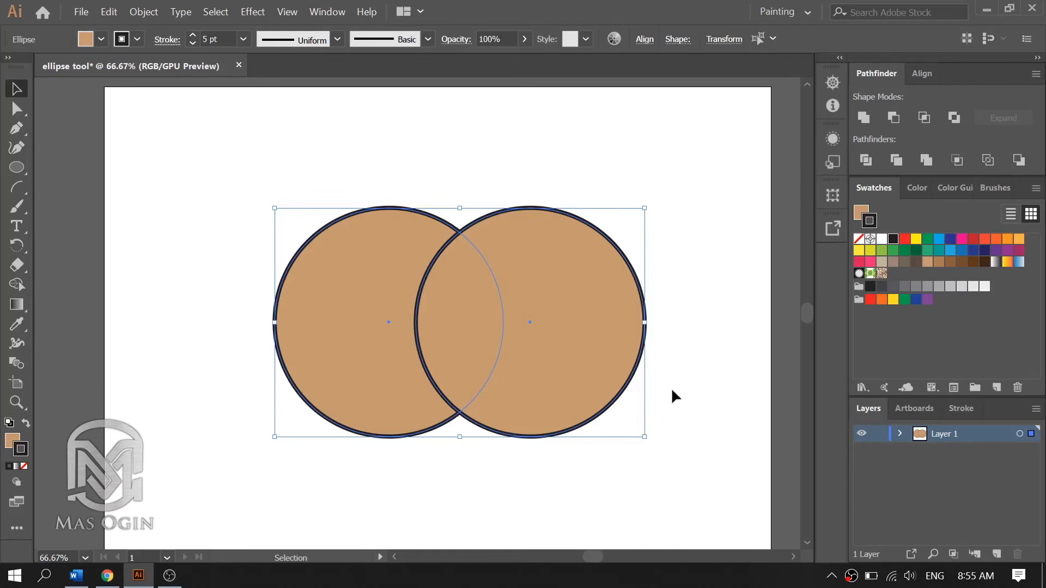
# Nudge the right-hand circle slightly to the right and select both circles together
pyautogui.click(616, 474)
pyautogui.click(579, 393)
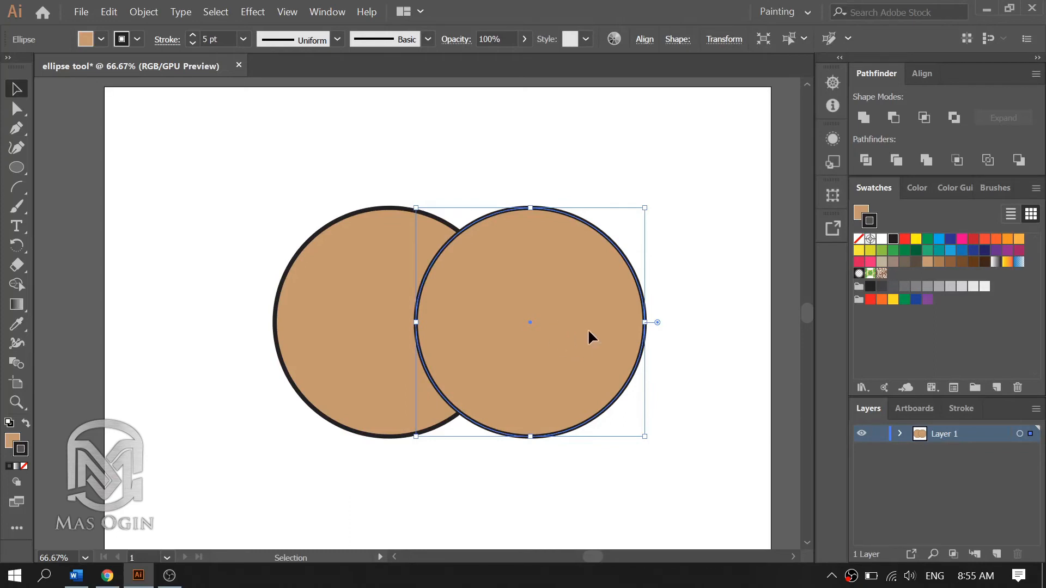
pyautogui.moveTo(588, 330); pyautogui.dragTo(594, 331)
pyautogui.click(336, 341)
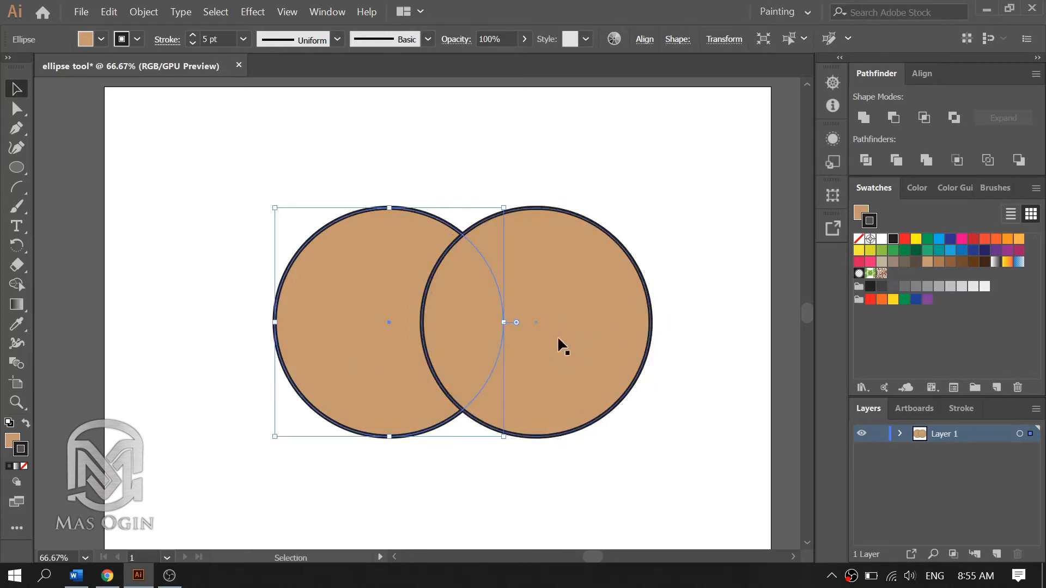
pyautogui.keyDown('shift'); pyautogui.click(563, 338); pyautogui.keyUp('shift')
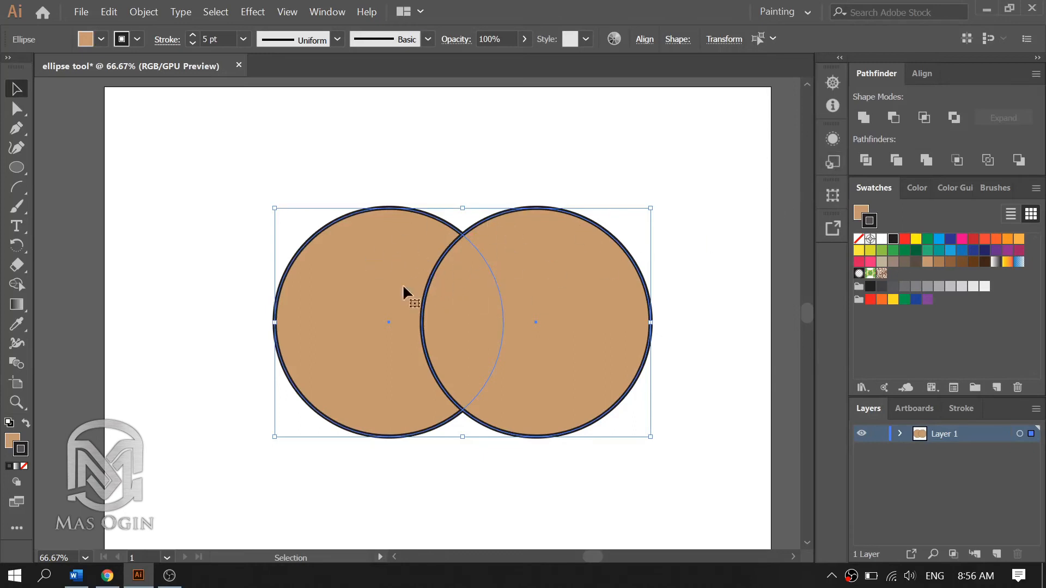
# Unite the two overlapping circles and move the merged shape around the artboard
pyautogui.click(868, 122)
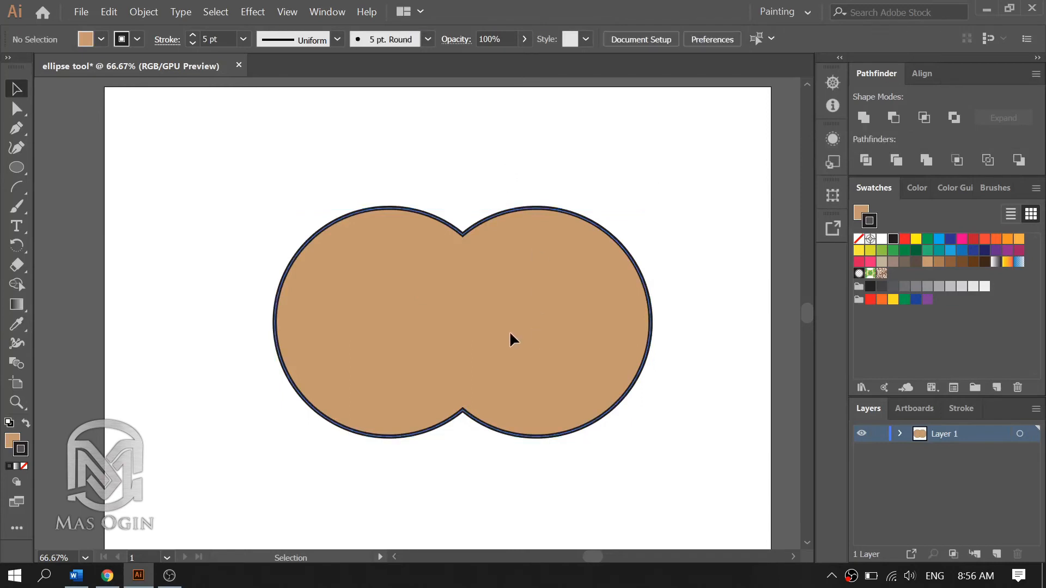
pyautogui.moveTo(511, 338); pyautogui.dragTo(571, 315)
pyautogui.moveTo(587, 309); pyautogui.dragTo(490, 329)
pyautogui.moveTo(384, 342); pyautogui.dragTo(414, 363)
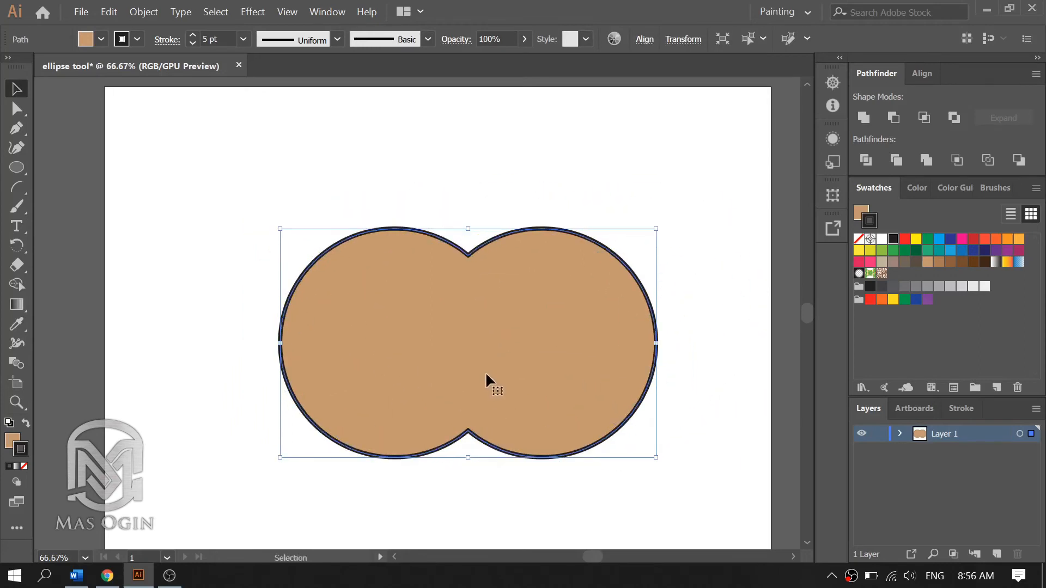
# Undo the moves of the merged shape and the Unite operation to restore two separate circles
pyautogui.hotkey('ctrl', 'z')
pyautogui.hotkey('ctrl', 'z')
pyautogui.hotkey('ctrl', 'z')
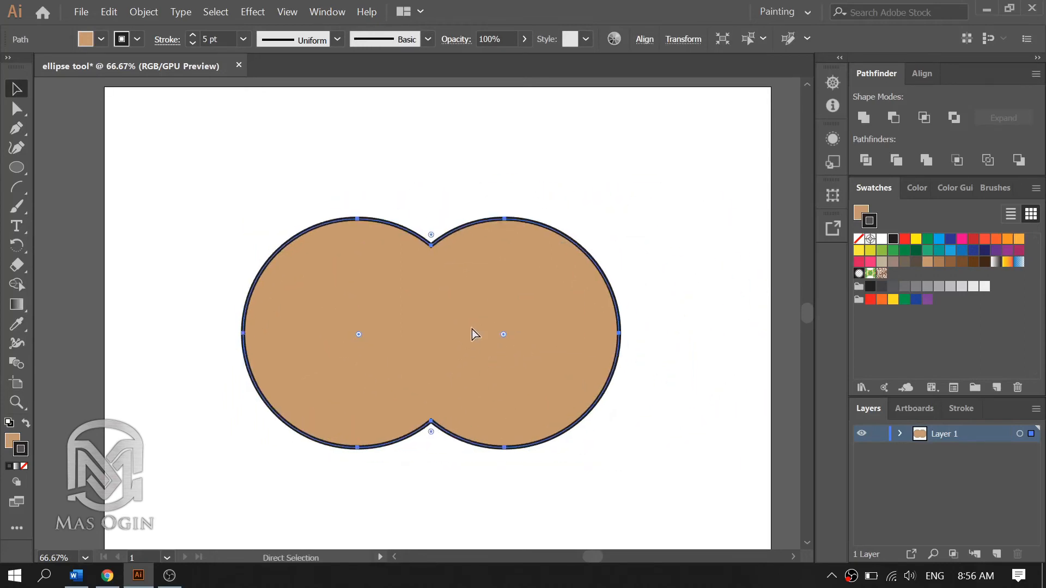
pyautogui.hotkey('ctrl', 'z')
pyautogui.hotkey('ctrl', 'z')
pyautogui.hotkey('ctrl', 'z')
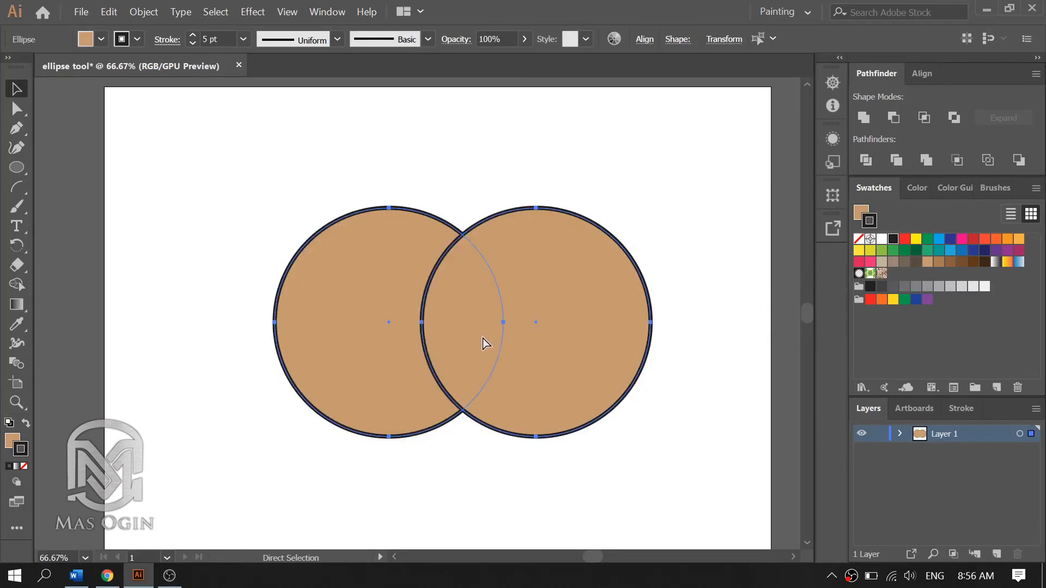
# Move the two circles apart to show they are separate, and undo the moves
pyautogui.moveTo(545, 317); pyautogui.dragTo(625, 214)
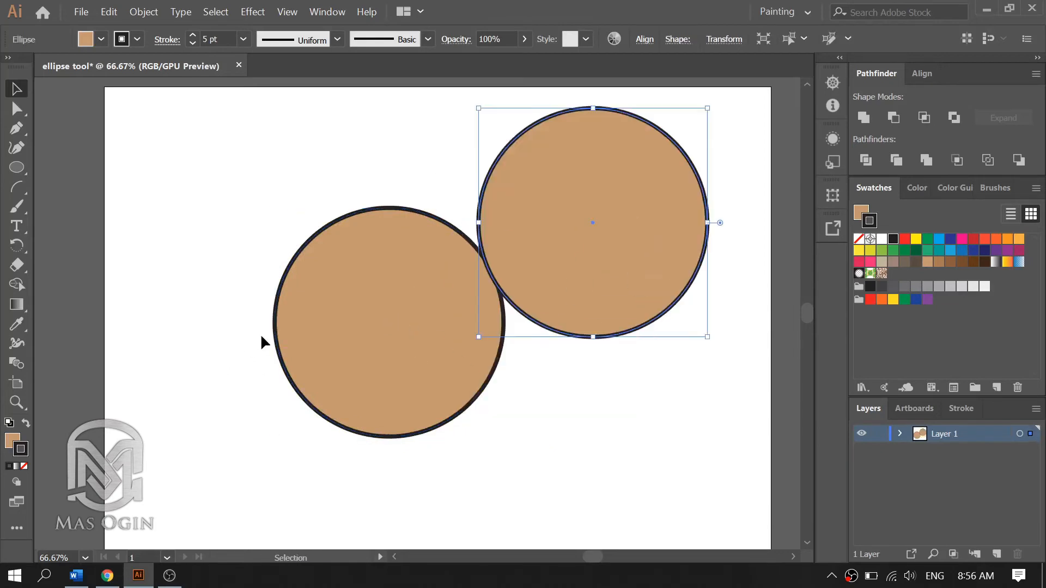
pyautogui.moveTo(318, 318); pyautogui.dragTo(253, 353)
pyautogui.hotkey('ctrl', 'z')
pyautogui.hotkey('ctrl', 'z')
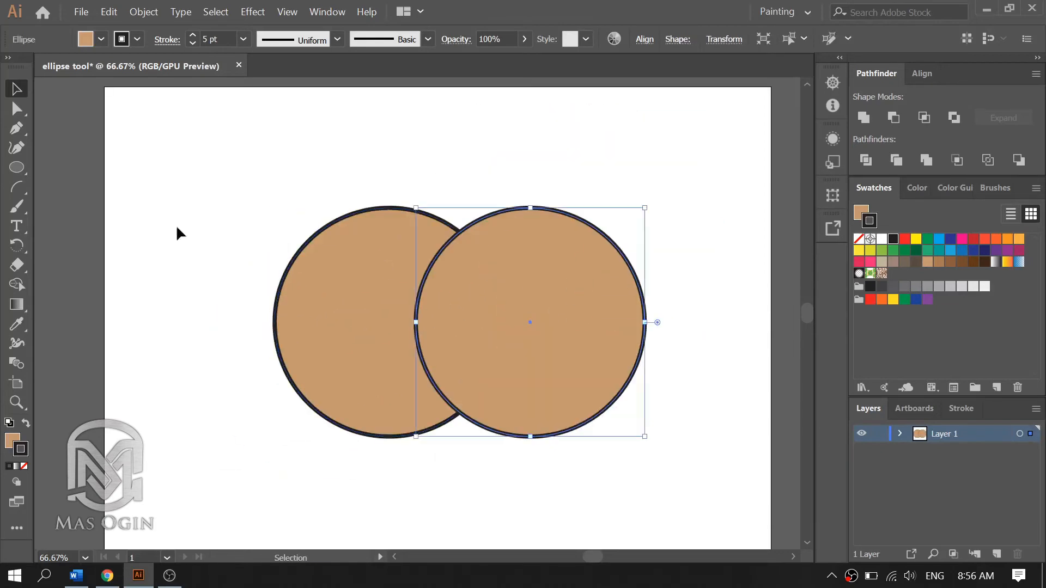
# Select both circles, unite them, move the merged shape, and undo back to the separate circles
pyautogui.hotkey('ctrl', 'a')
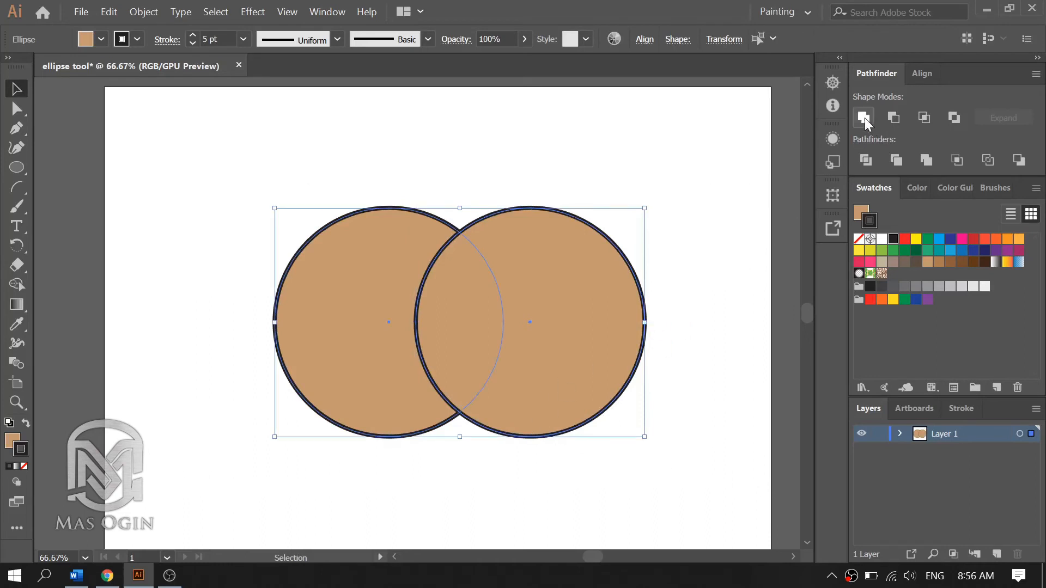
pyautogui.click(864, 118)
pyautogui.moveTo(471, 326); pyautogui.dragTo(496, 320)
pyautogui.hotkey('ctrl', 'z')
pyautogui.hotkey('ctrl', 'z')
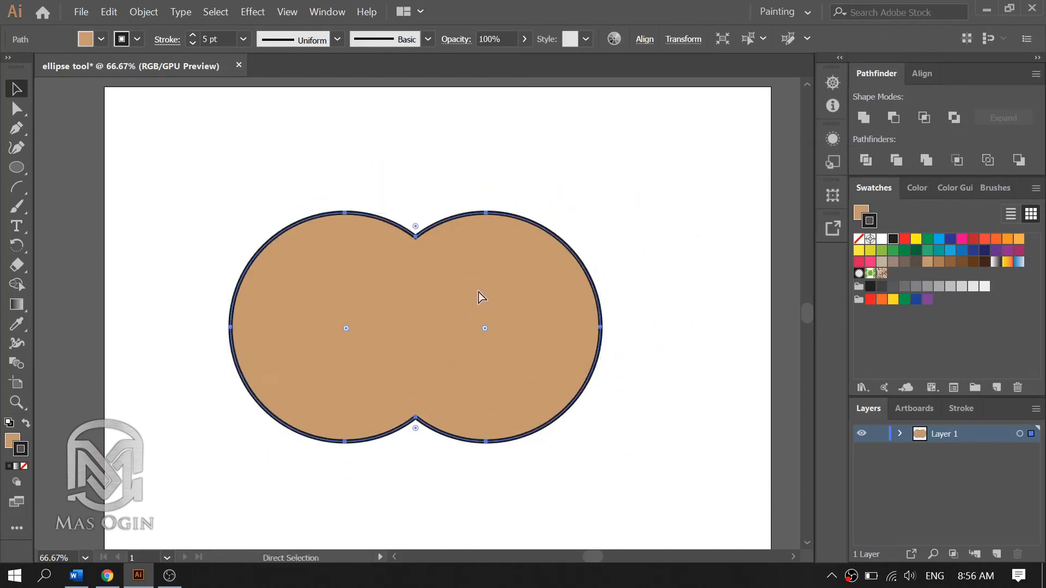
pyautogui.hotkey('ctrl', 'z')
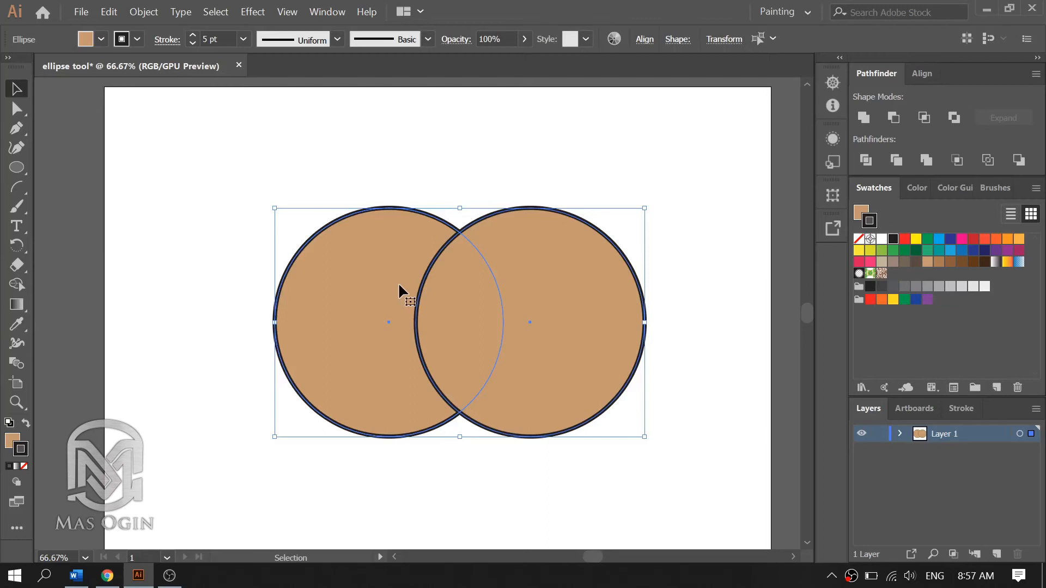
# Apply Minus Front to the two circles, move the resulting crescent around, and undo back to the two circles
pyautogui.click(899, 120)
pyautogui.click(596, 197)
pyautogui.moveTo(354, 311); pyautogui.dragTo(321, 324)
pyautogui.moveTo(322, 323); pyautogui.dragTo(407, 291)
pyautogui.hotkey('ctrl', 'z')
pyautogui.hotkey('ctrl', 'z')
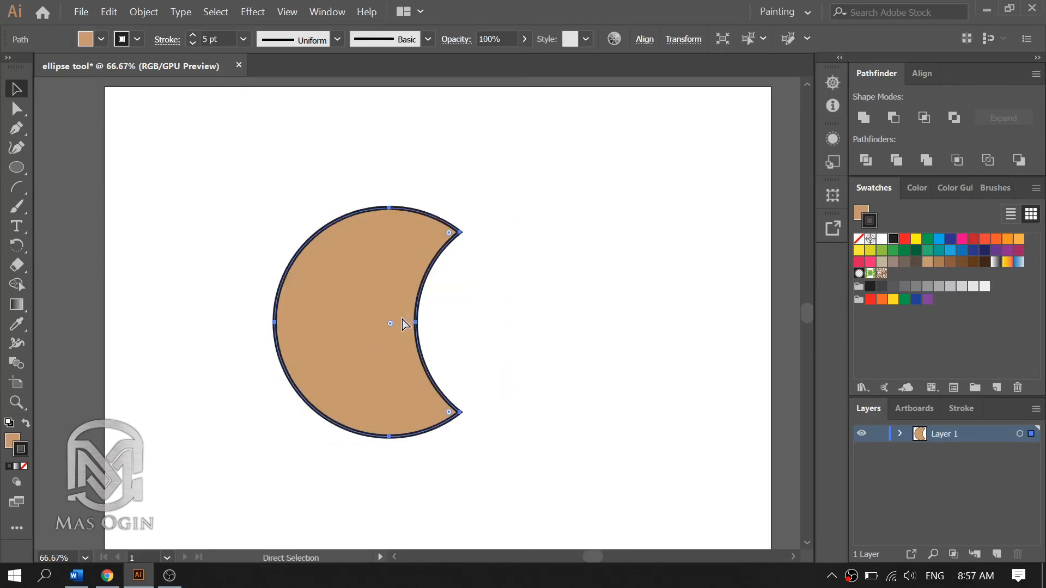
pyautogui.hotkey('ctrl', 'z')
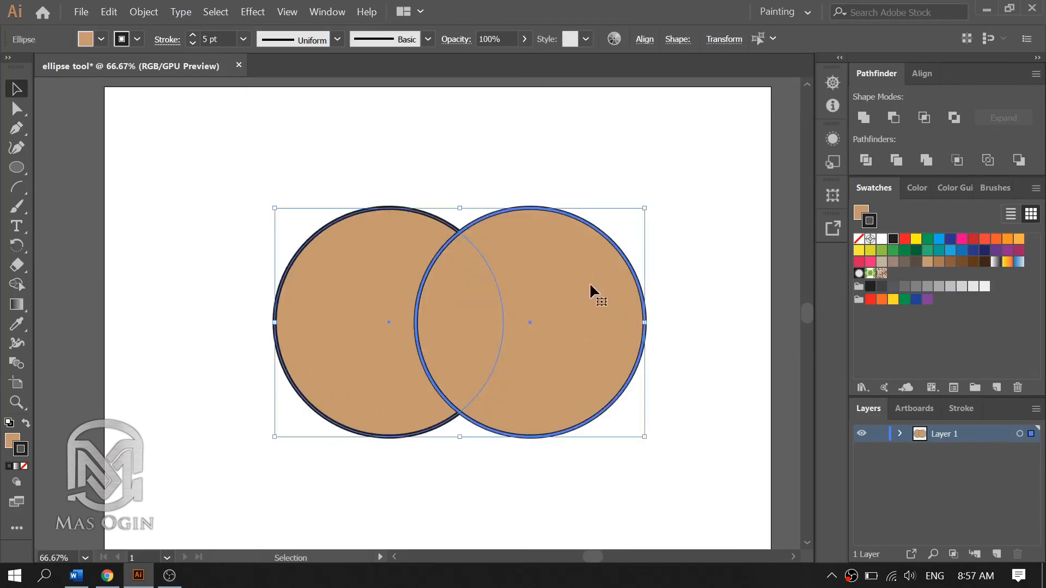
# Move the right-hand circle upward twice, undoing the moves and its earlier nudge
pyautogui.moveTo(585, 293); pyautogui.dragTo(607, 186)
pyautogui.hotkey('ctrl', 'z')
pyautogui.hotkey('ctrl', 'z')
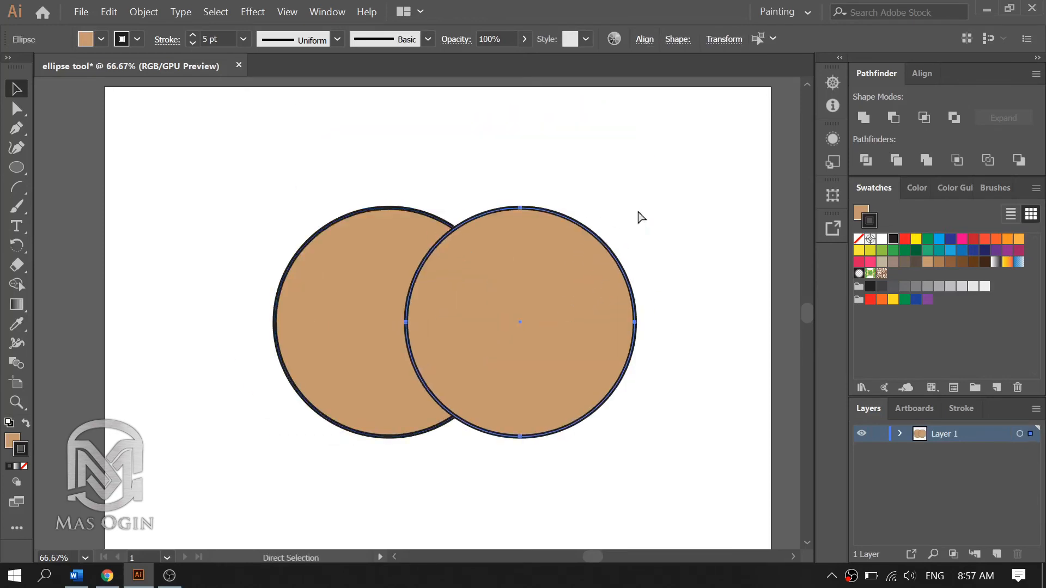
pyautogui.moveTo(567, 318); pyautogui.dragTo(587, 262)
pyautogui.hotkey('ctrl', 'z')
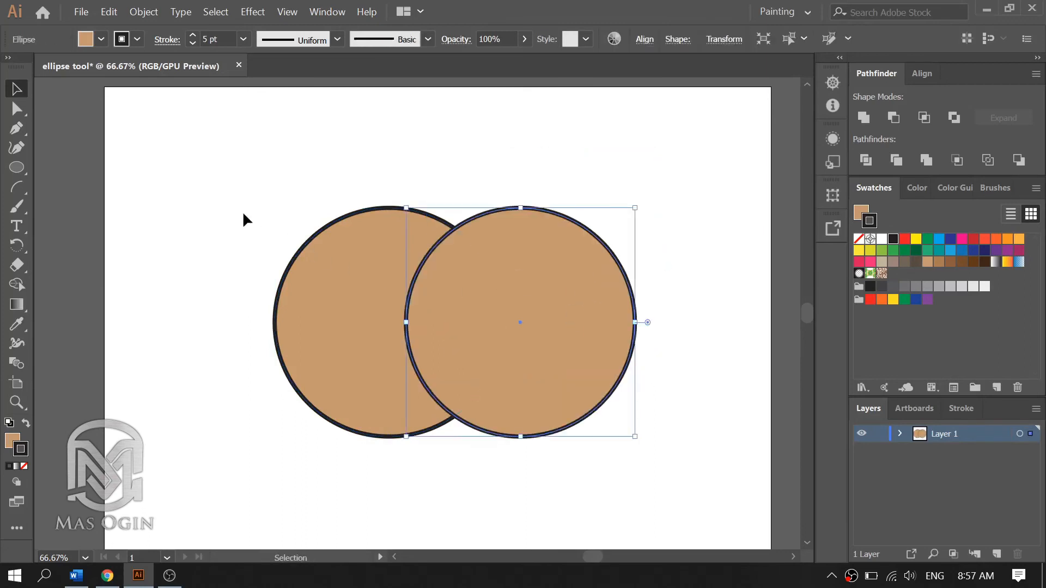
# Select both circles, apply Intersect, move the resulting lens shape, and undo back to the two circles
pyautogui.moveTo(244, 219); pyautogui.dragTo(702, 452)
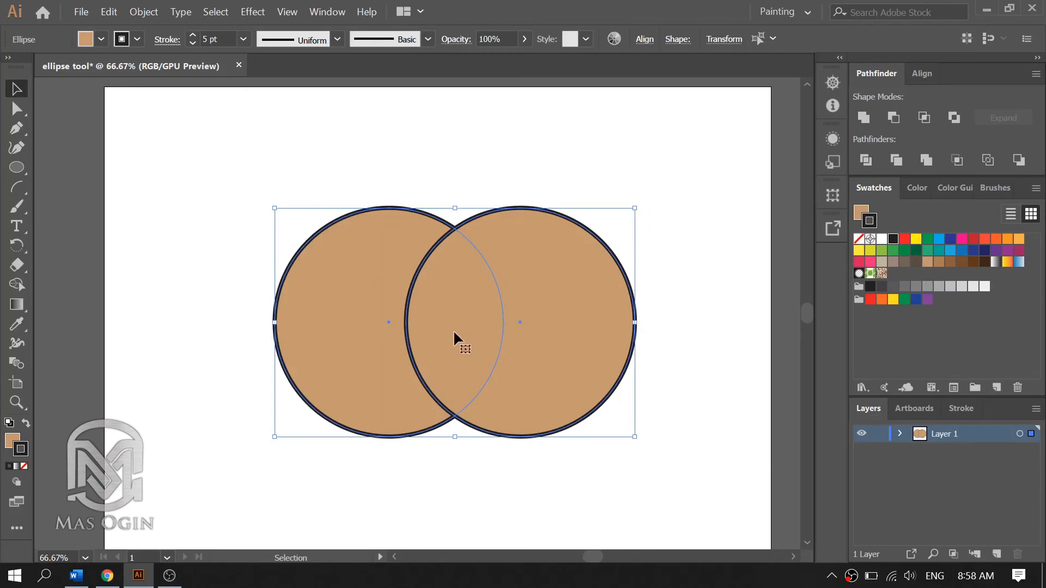
pyautogui.click(933, 122)
pyautogui.click(532, 261)
pyautogui.moveTo(582, 165); pyautogui.dragTo(352, 429)
pyautogui.moveTo(469, 325); pyautogui.dragTo(531, 302)
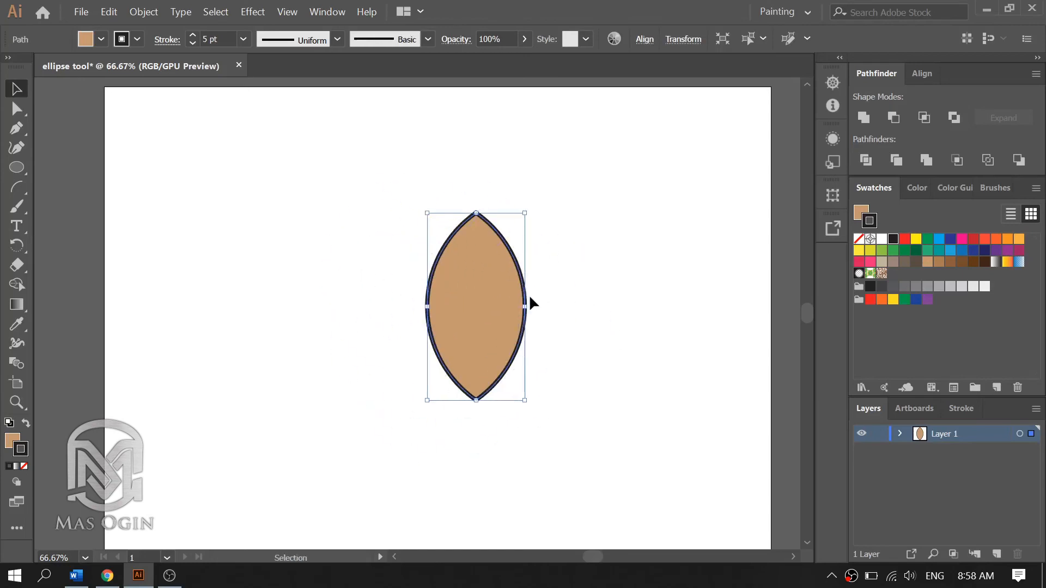
pyautogui.hotkey('ctrl', 'z')
pyautogui.hotkey('ctrl', 'z')
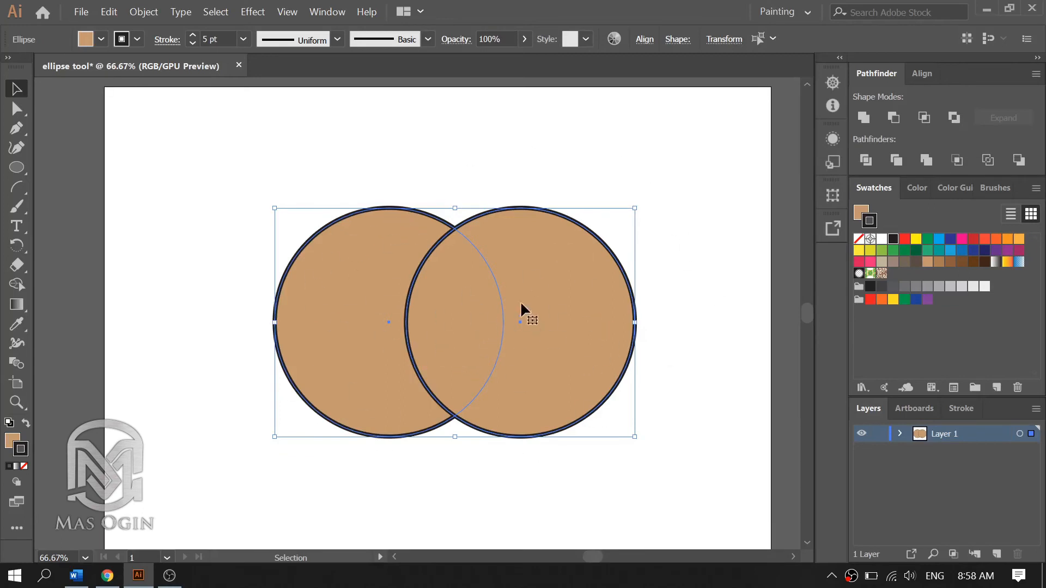
# Apply Exclude to the two circles, move the resulting group around, and undo back to the two circles
pyautogui.click(955, 117)
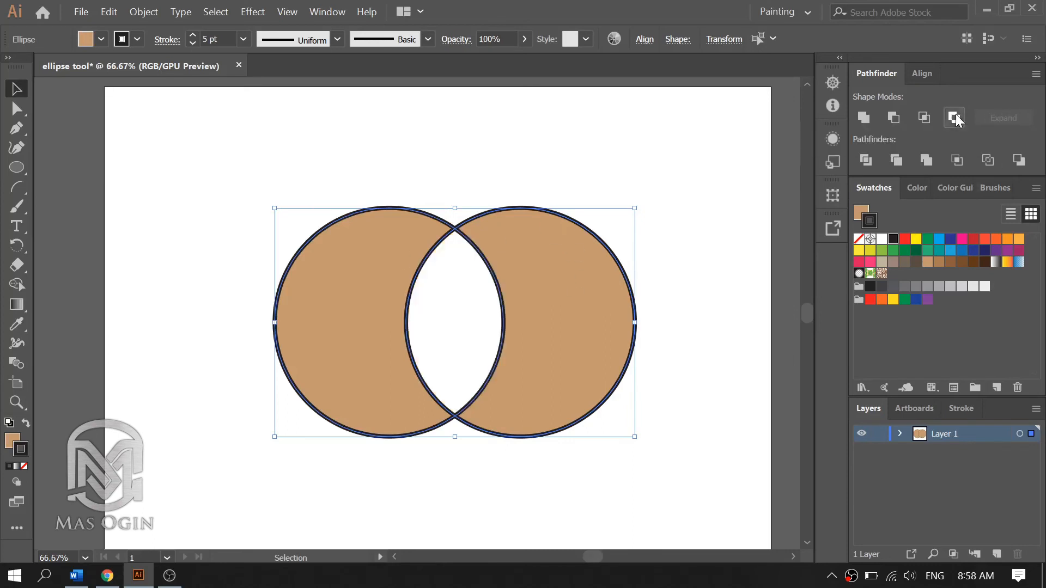
pyautogui.click(661, 172)
pyautogui.moveTo(556, 274); pyautogui.dragTo(492, 253)
pyautogui.moveTo(490, 310); pyautogui.dragTo(580, 295)
pyautogui.moveTo(640, 258); pyautogui.dragTo(513, 321)
pyautogui.hotkey('ctrl', 'z')
pyautogui.hotkey('ctrl', 'z')
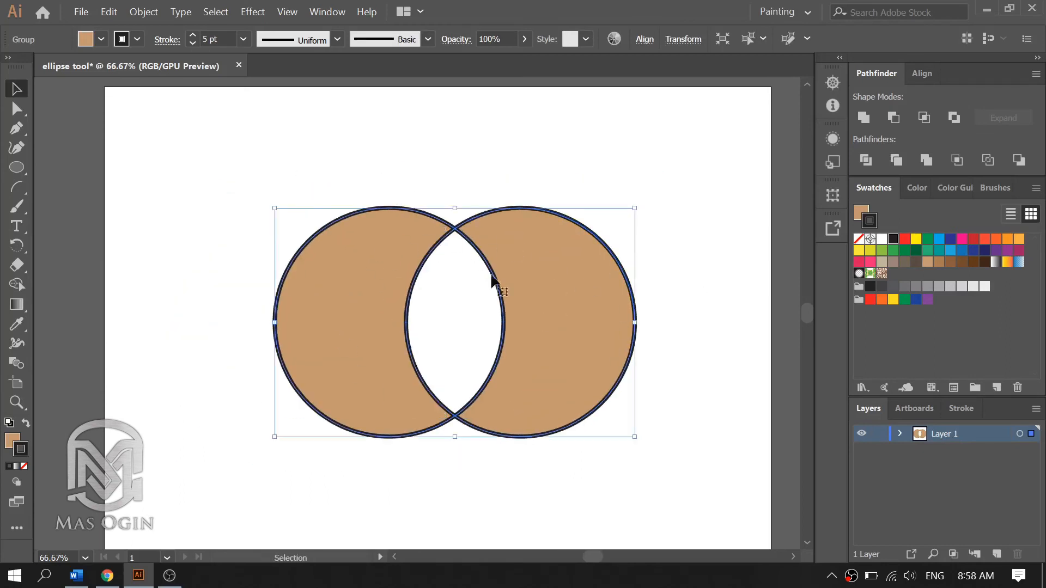
pyautogui.hotkey('ctrl', 'z')
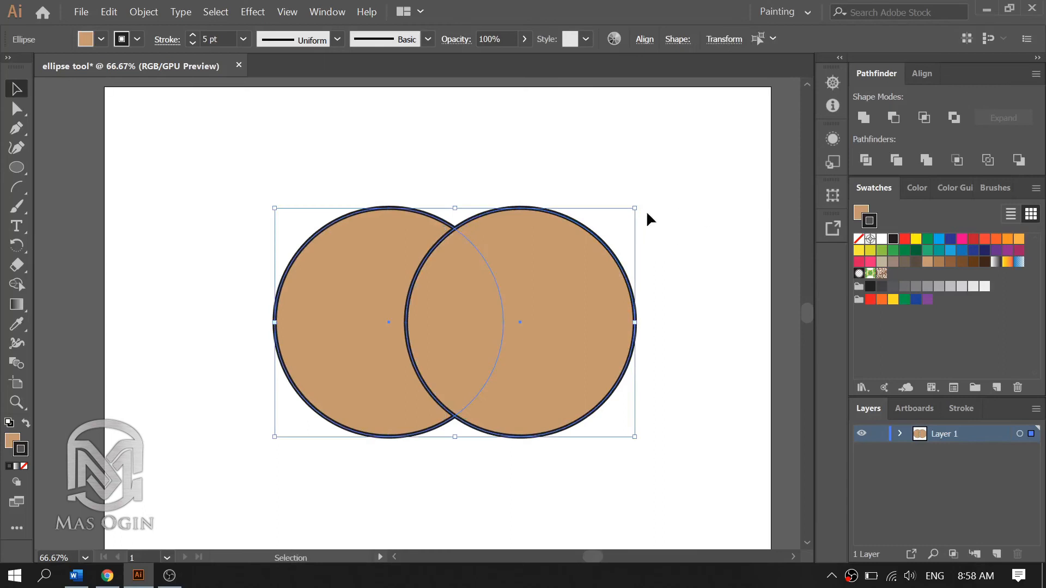
# Apply Divide to the two circles, move the divided group up and to the right, and undo back to the two circles
pyautogui.click(865, 160)
pyautogui.moveTo(561, 268); pyautogui.dragTo(642, 252)
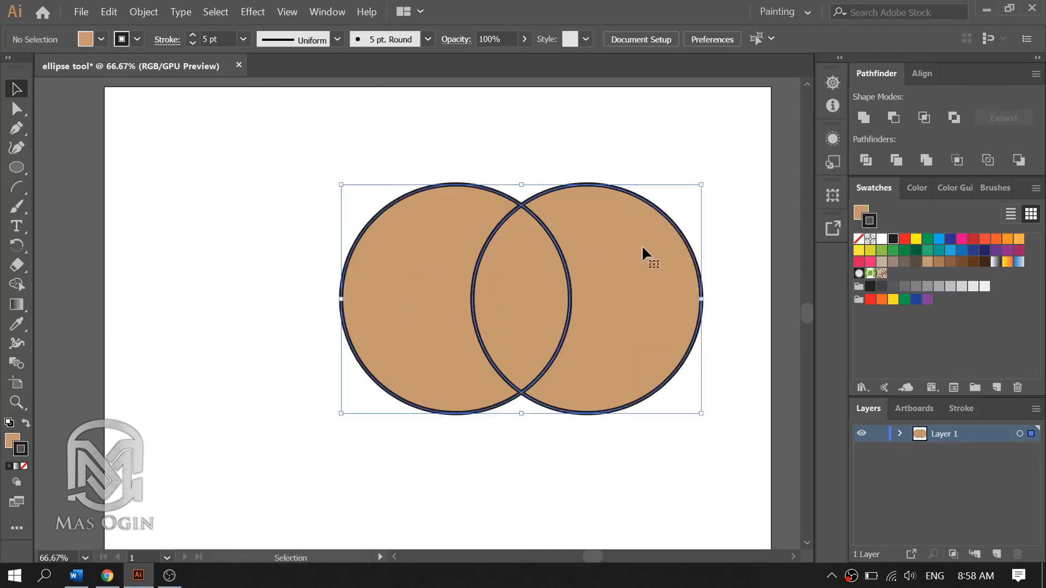
pyautogui.hotkey('ctrl', 'z')
pyautogui.hotkey('ctrl', 'z')
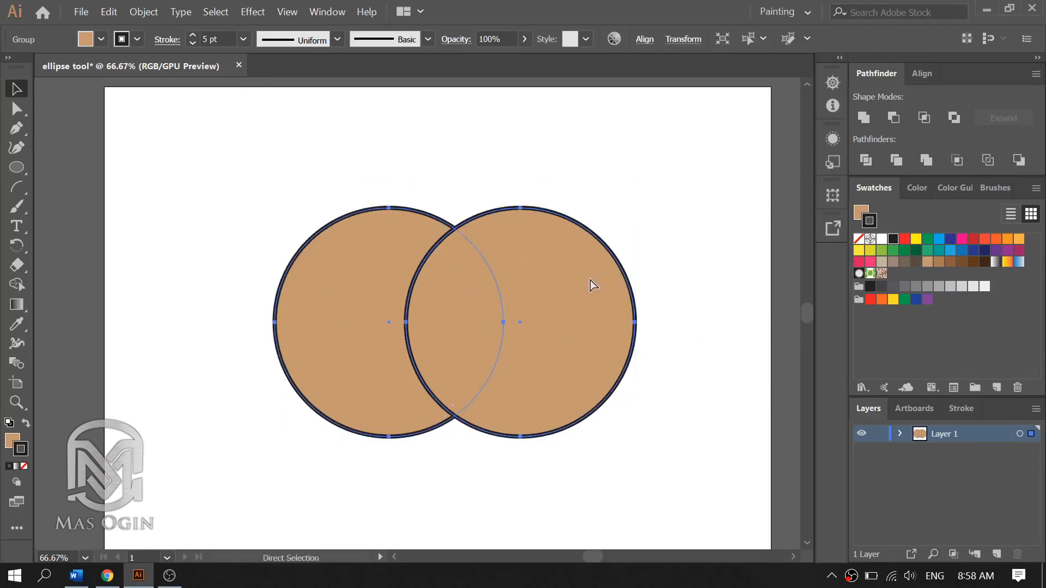
# Apply Trim to the two overlapping circles, move the trimmed group, and undo the move
pyautogui.click(894, 162)
pyautogui.click(649, 242)
pyautogui.moveTo(477, 285)
pyautogui.mouseDown()
pyautogui.moveTo(570, 231)
pyautogui.moveTo(570, 247)
pyautogui.mouseUp()
pyautogui.hotkey('ctrl', 'z')
pyautogui.hotkey('ctrl', 'shift', 'z')
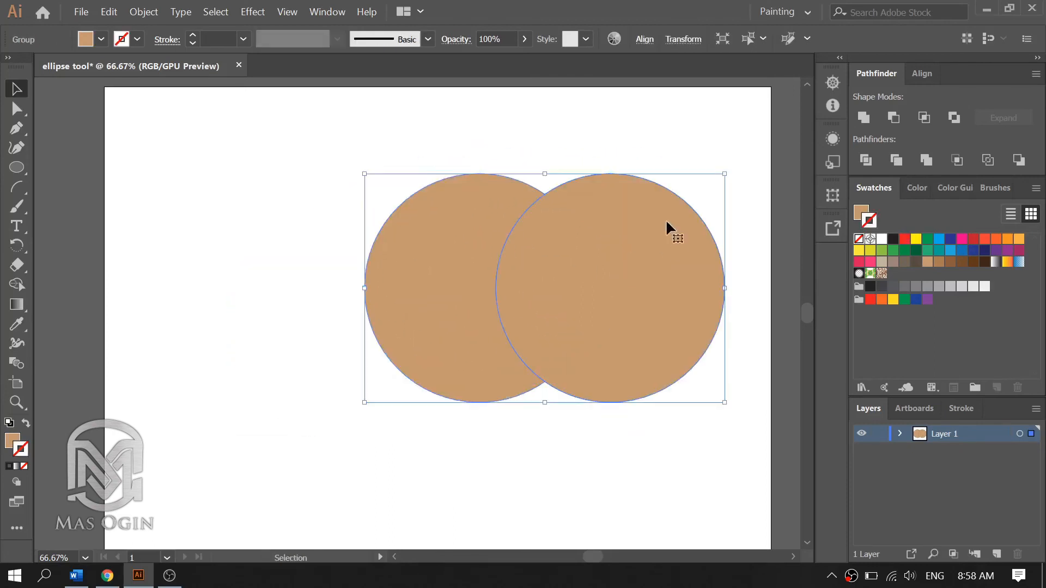
pyautogui.hotkey('ctrl', 'z')
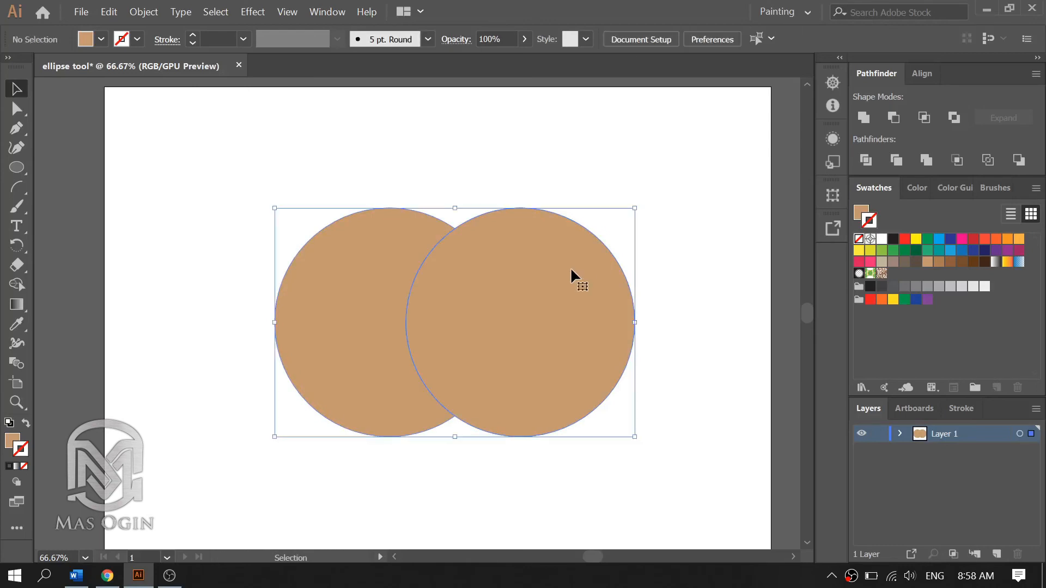
# Ungroup the trimmed shapes, pull the full circle away from the crescent, and undo back to the two untrimmed circles
pyautogui.rightClick(571, 270)
pyautogui.click(642, 395)
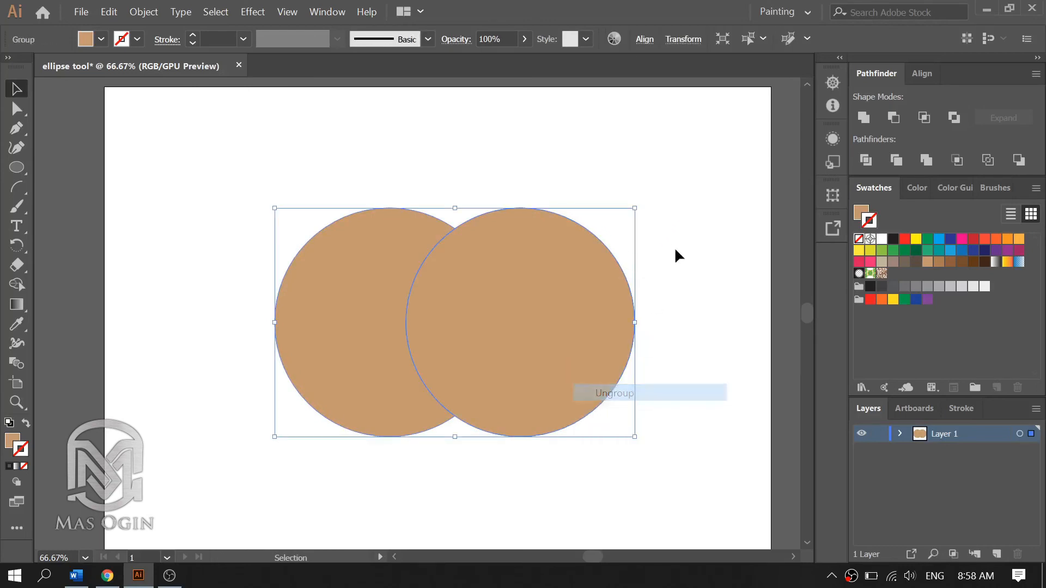
pyautogui.moveTo(456, 308); pyautogui.dragTo(605, 251)
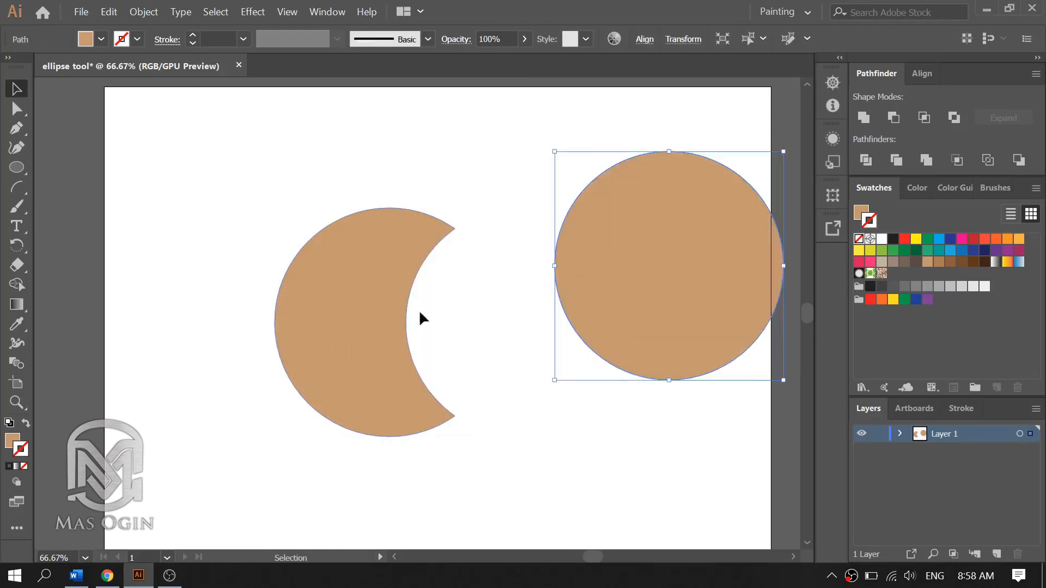
pyautogui.hotkey('ctrl', 'z')
pyautogui.hotkey('ctrl', 'z')
pyautogui.hotkey('ctrl', 'z')
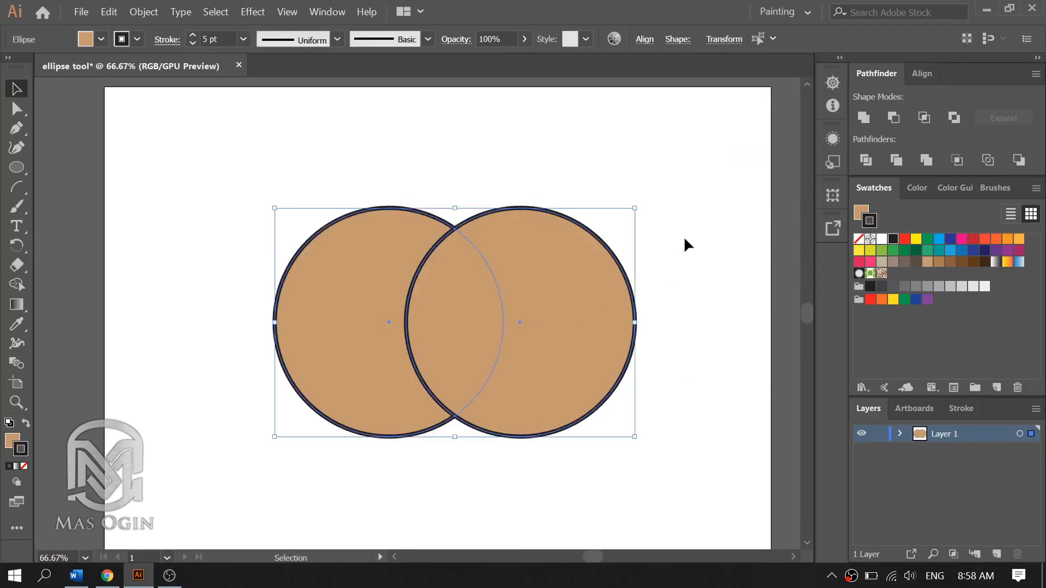
# Apply Merge to the two circles, move the merged shape, and undo back to the two circles
pyautogui.click(923, 162)
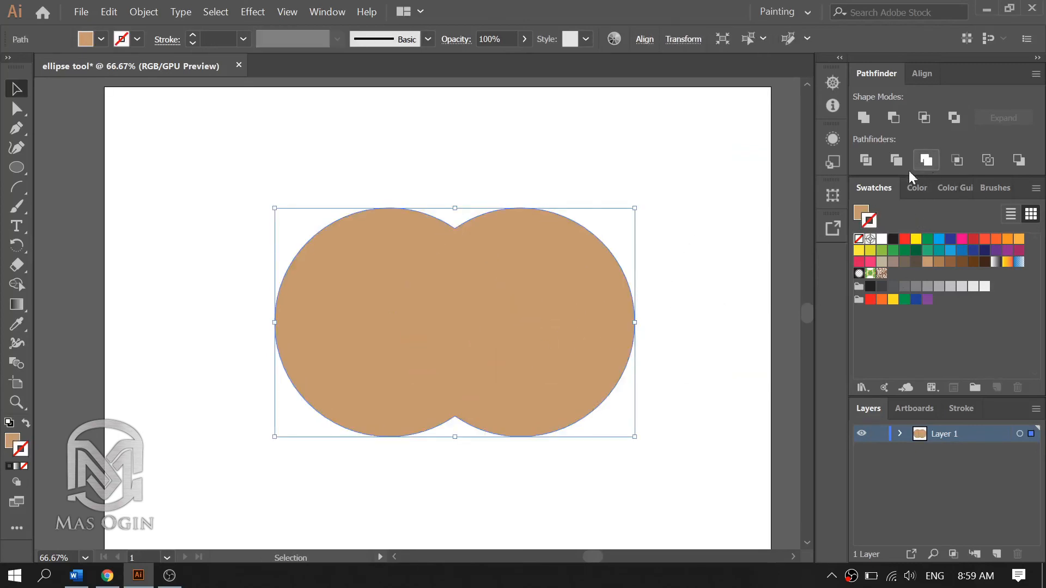
pyautogui.moveTo(489, 304); pyautogui.dragTo(436, 245)
pyautogui.hotkey('ctrl', 'z')
pyautogui.rightClick(503, 294)
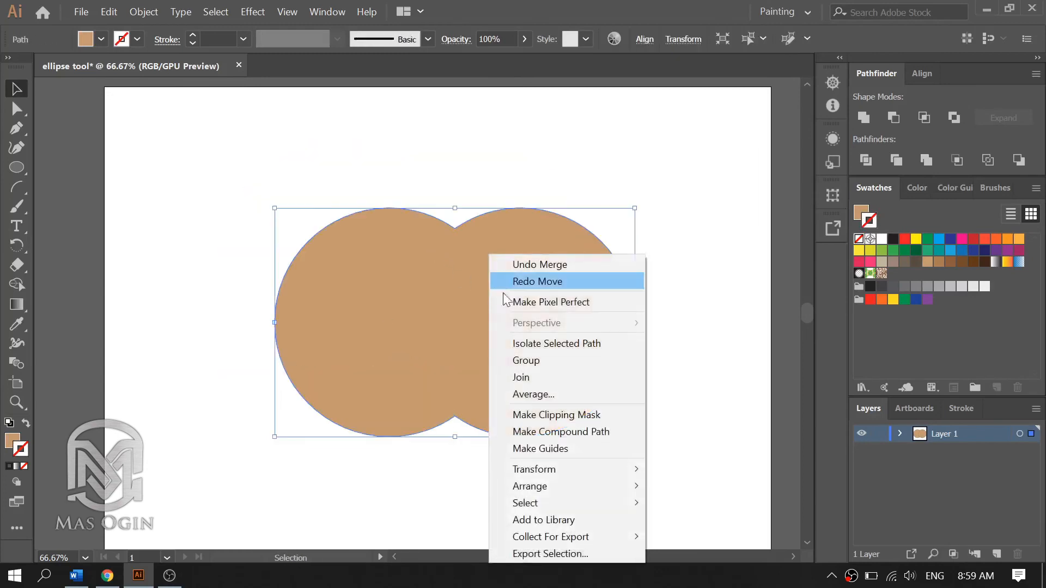
pyautogui.click(710, 276)
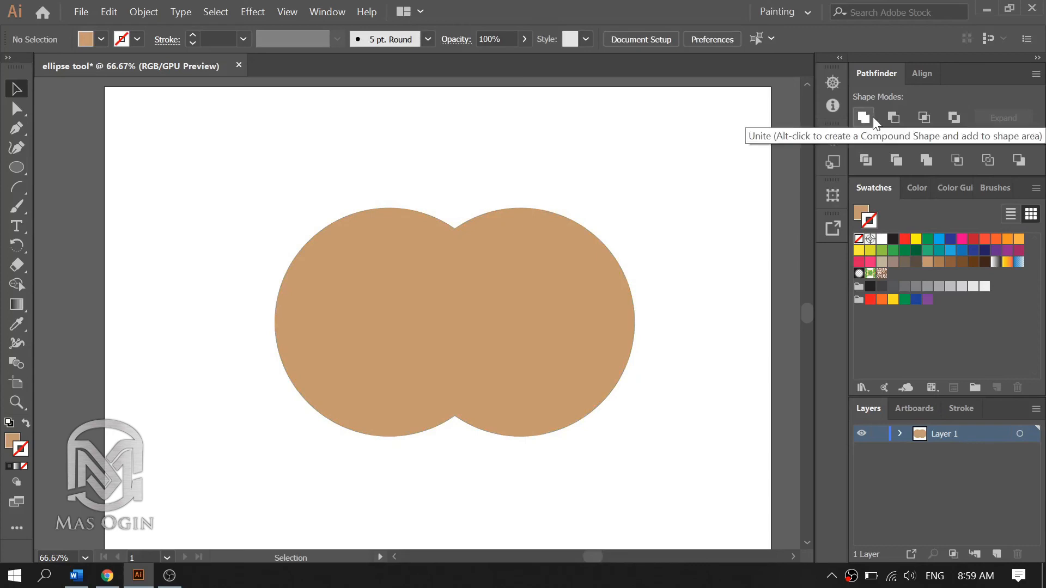
pyautogui.click(531, 286)
pyautogui.hotkey('ctrl', 'z')
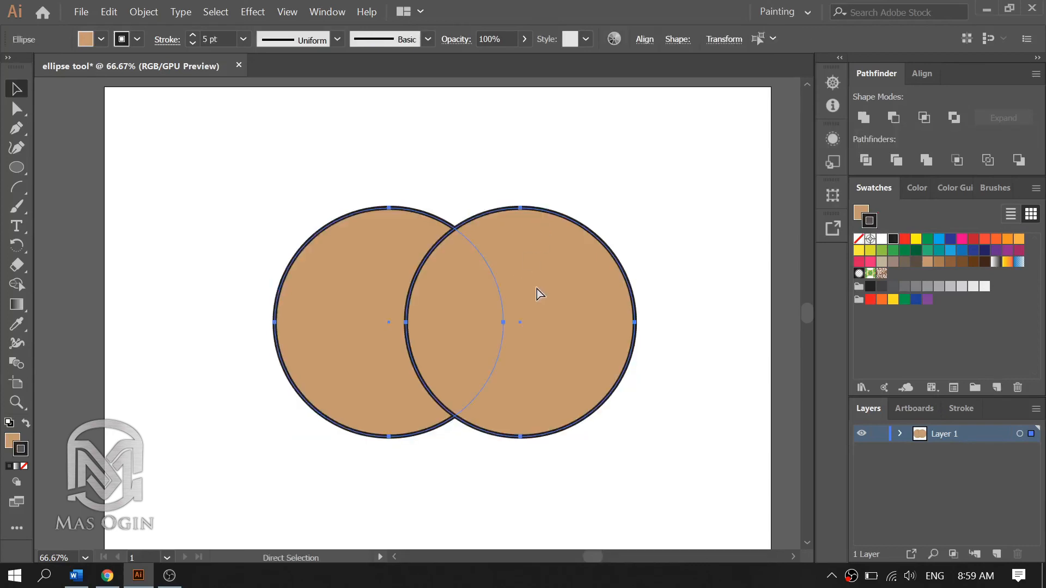
# Shift the right-hand circle slightly closer to the left-hand one and select both circles
pyautogui.click(655, 276)
pyautogui.click(525, 321)
pyautogui.moveTo(525, 321); pyautogui.dragTo(510, 321)
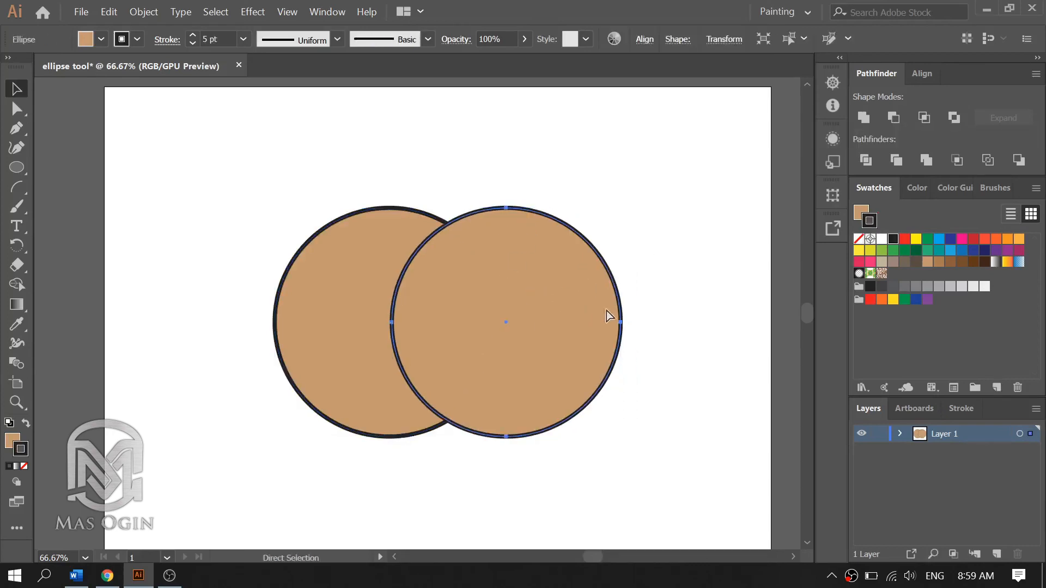
pyautogui.moveTo(664, 158); pyautogui.dragTo(218, 479)
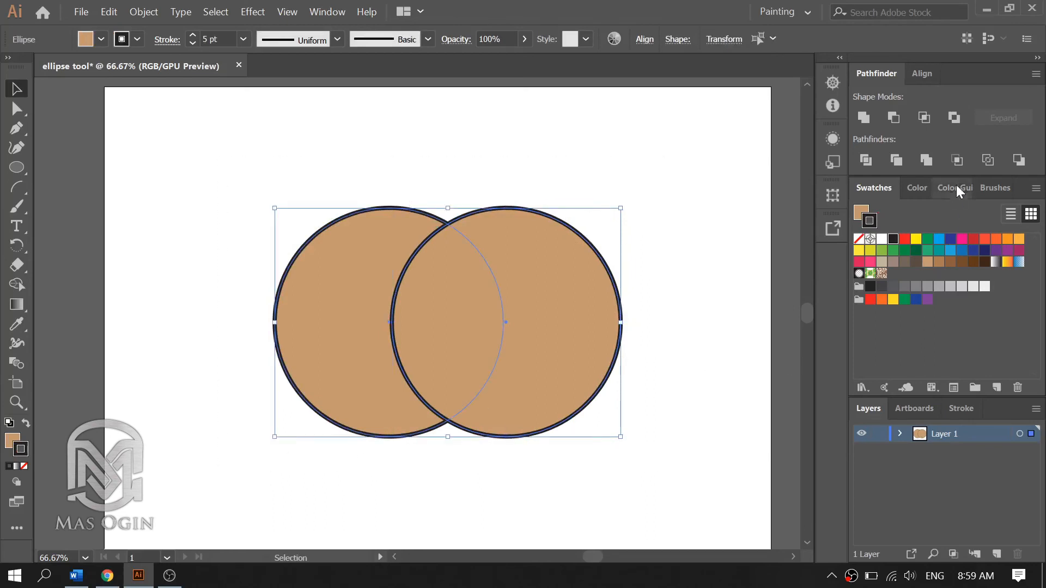
# Apply Crop to the two circles, select and move the cropped result, and undo back to the two circles
pyautogui.click(958, 161)
pyautogui.click(649, 339)
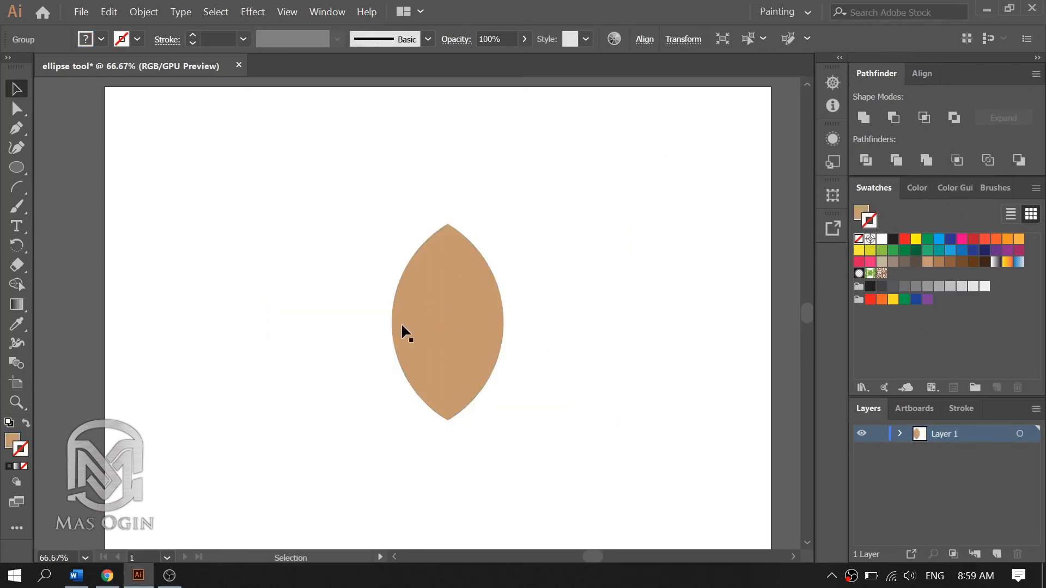
pyautogui.click(402, 325)
pyautogui.moveTo(553, 217); pyautogui.dragTo(581, 270)
pyautogui.hotkey('ctrl', 'z')
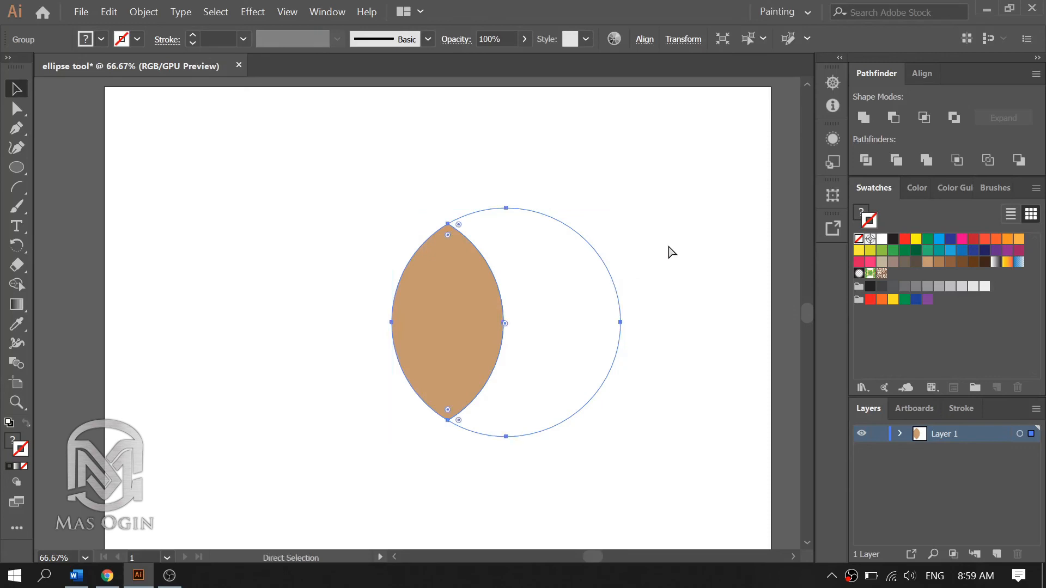
pyautogui.hotkey('ctrl', 'z')
# Move the right-hand circle further over the left one, apply Outline to both, move the outlines, and undo back to the filled circles
pyautogui.keyDown('ctrl'); pyautogui.click(511, 324); pyautogui.keyUp('ctrl')
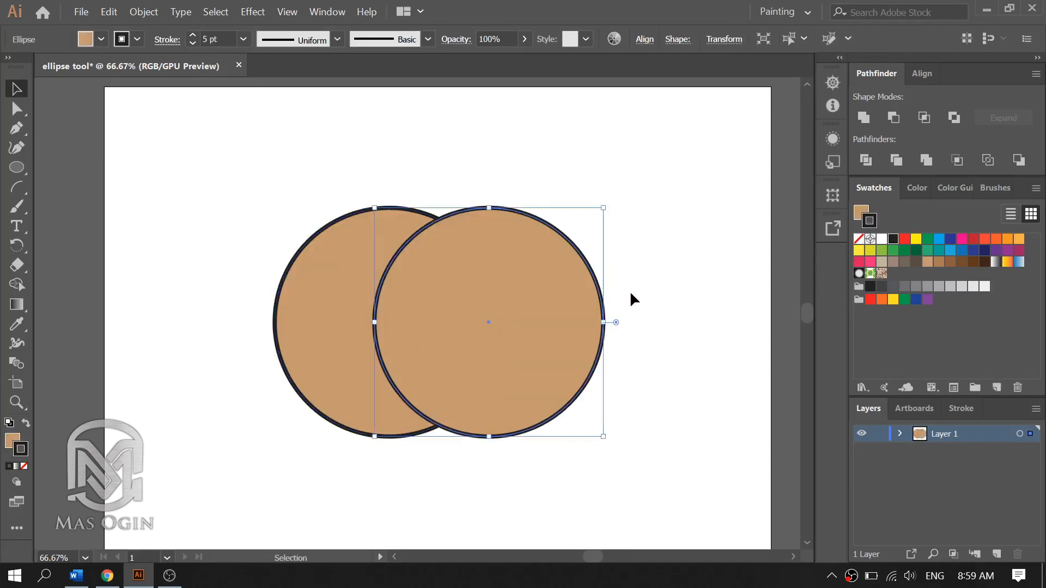
pyautogui.moveTo(658, 178); pyautogui.dragTo(158, 496)
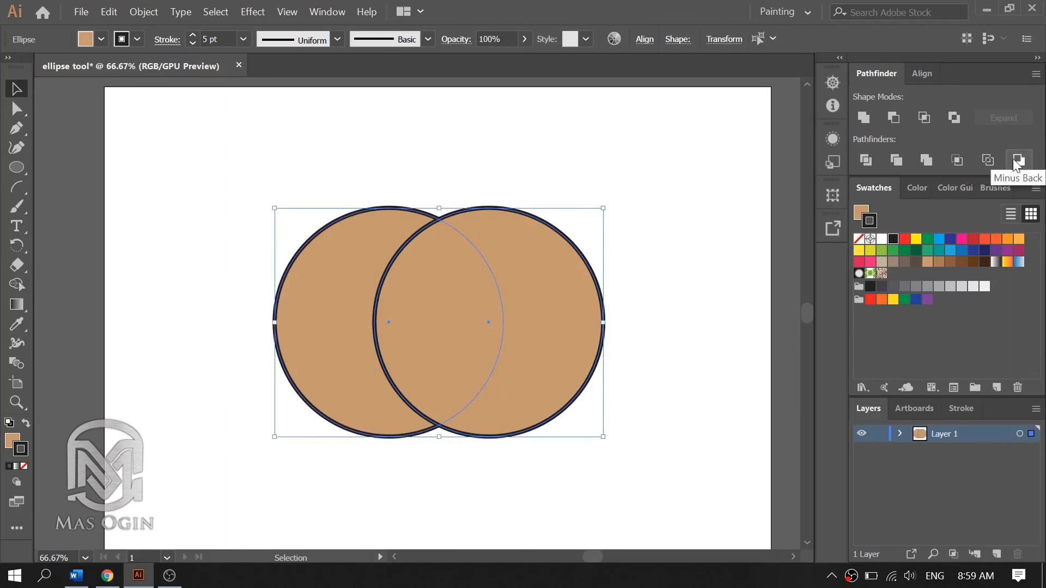
pyautogui.click(993, 160)
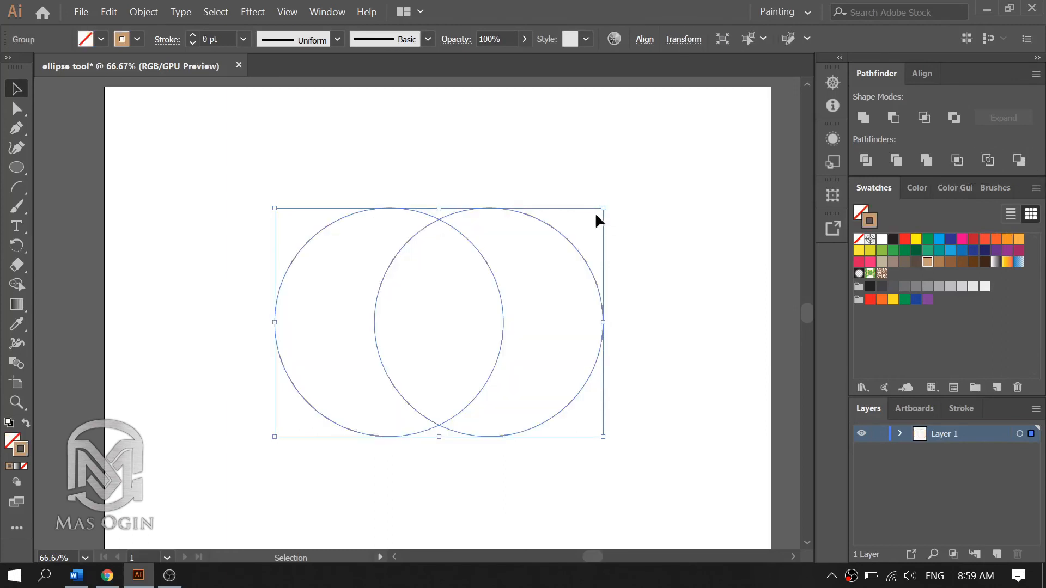
pyautogui.moveTo(511, 328); pyautogui.dragTo(584, 283)
pyautogui.moveTo(427, 228); pyautogui.dragTo(335, 286)
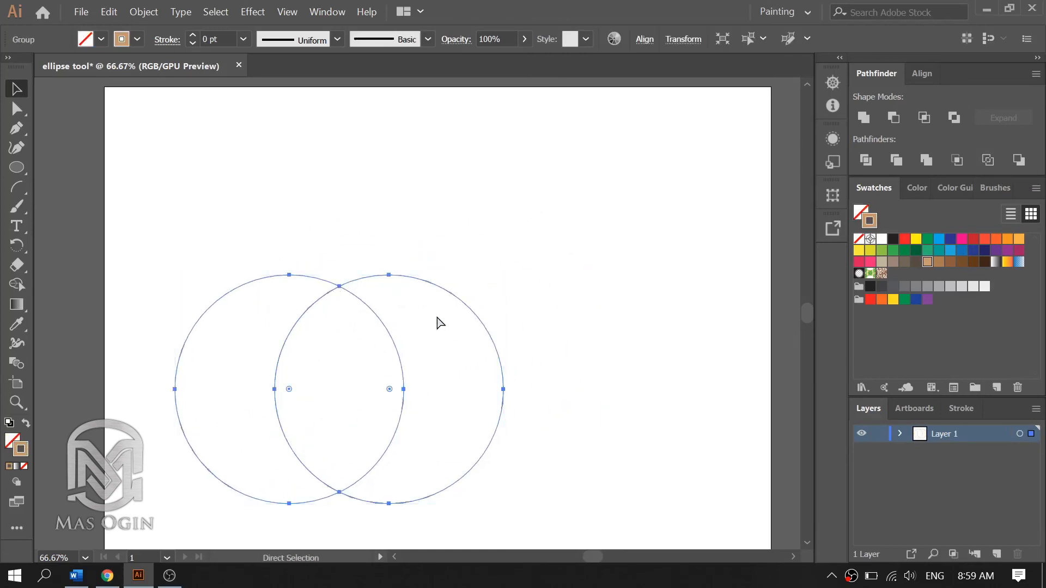
pyautogui.hotkey('ctrl', 'z')
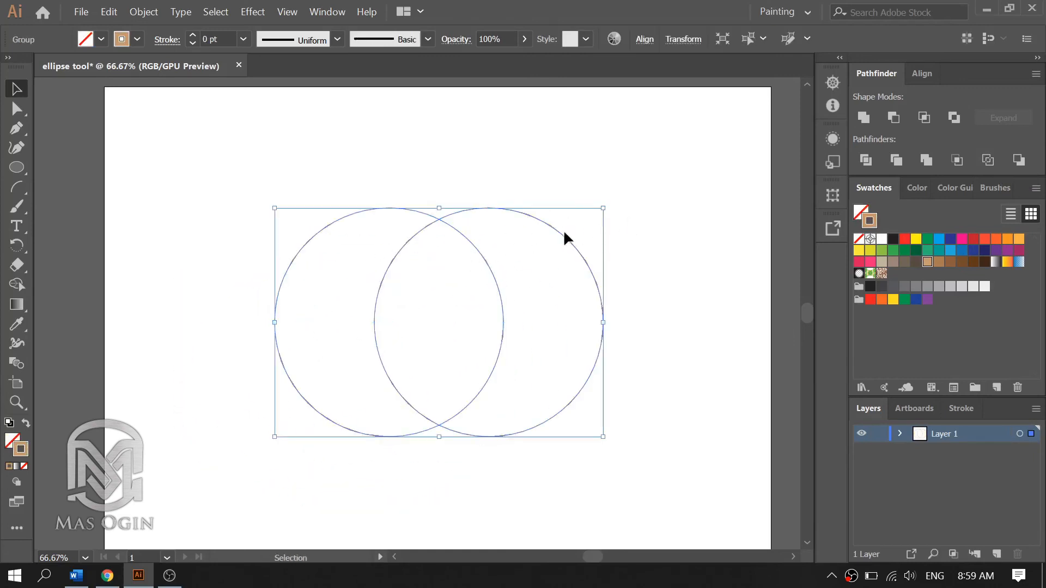
pyautogui.hotkey('ctrl', 'z')
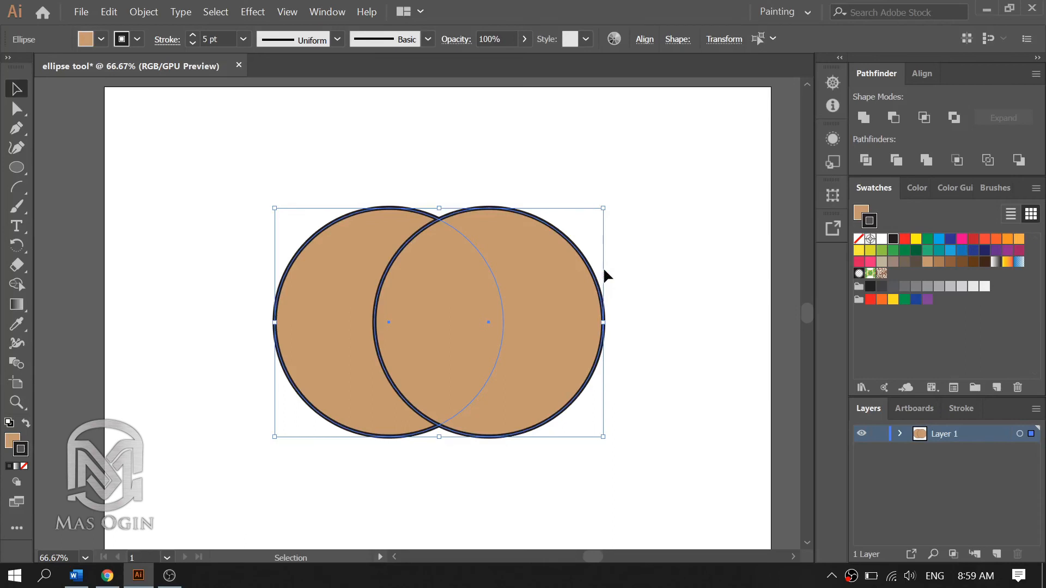
# Select both circles, apply Minus Back, and undo back to a single circle
pyautogui.click(674, 245)
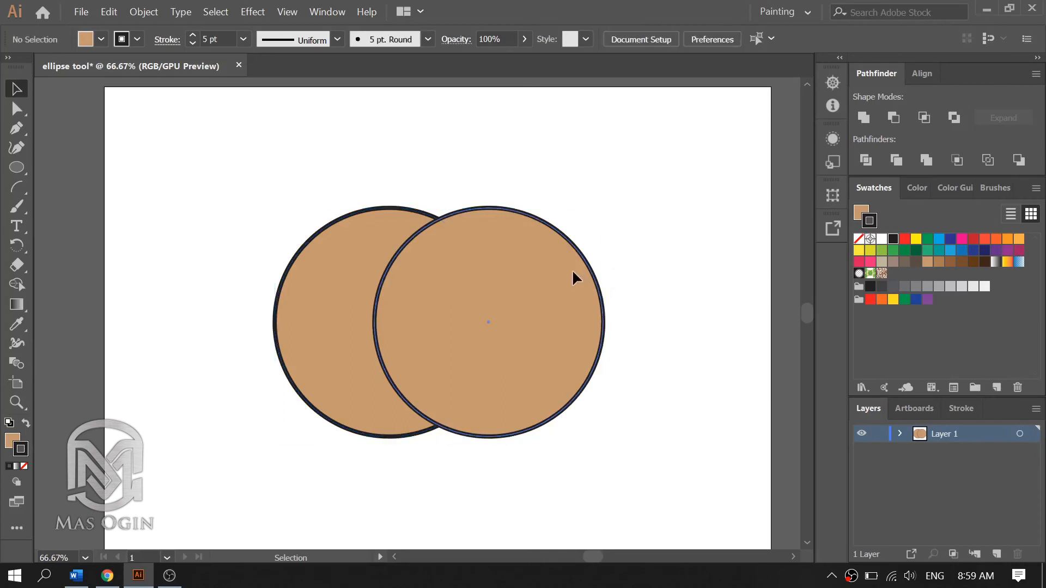
pyautogui.click(573, 271)
pyautogui.moveTo(682, 171); pyautogui.dragTo(229, 453)
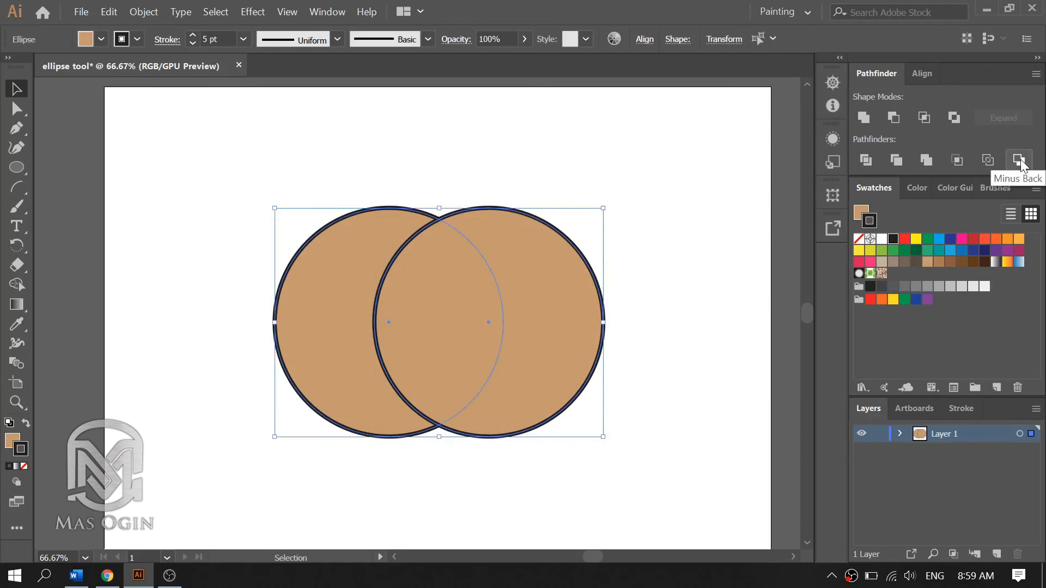
pyautogui.click(1020, 160)
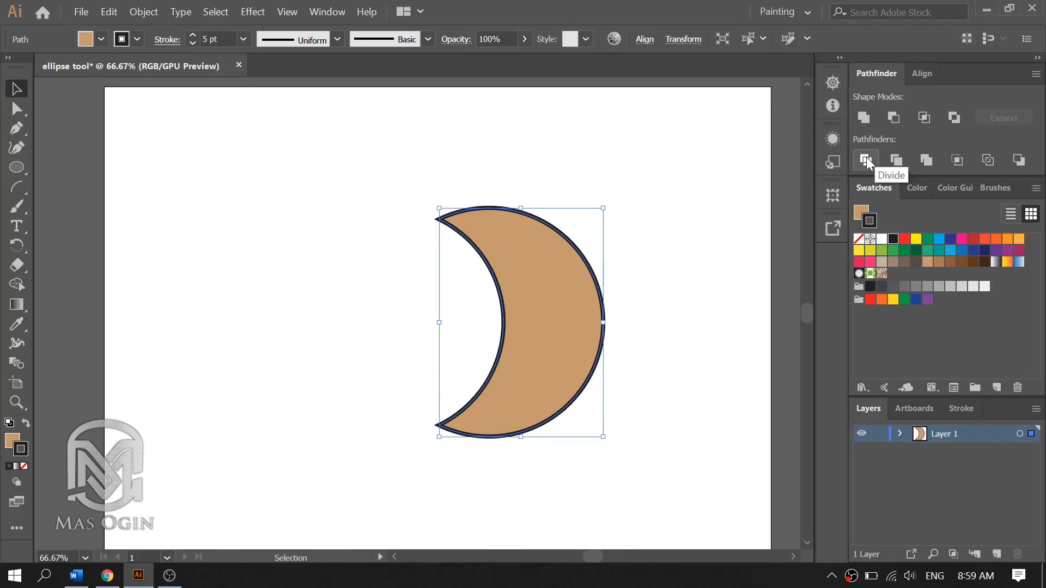
pyautogui.hotkey('ctrl', 'z')
pyautogui.hotkey('ctrl', 'z')
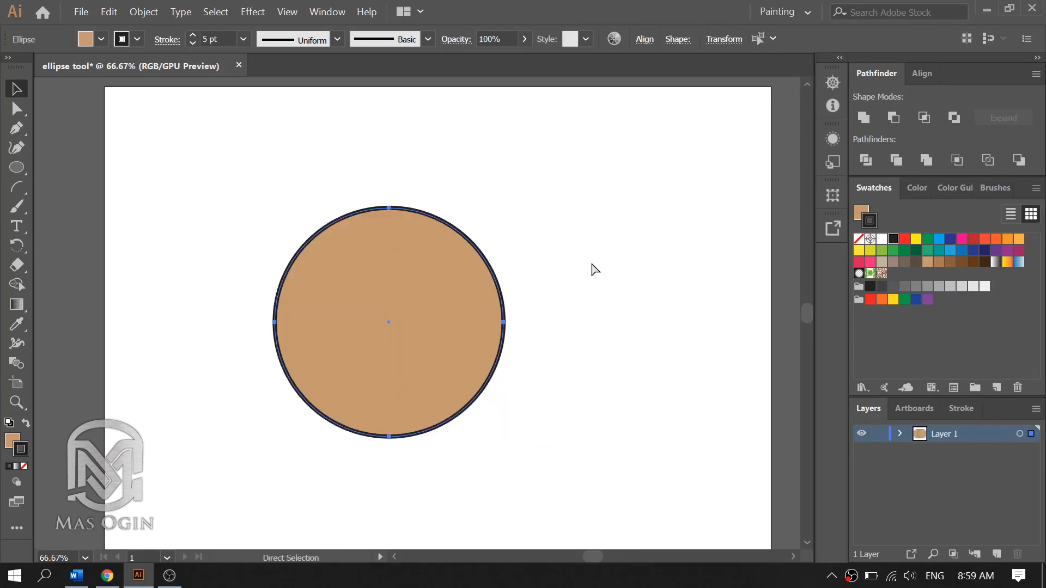
# Move the remaining circle horizontally to the right, toward the middle of the artboard
pyautogui.click(460, 325)
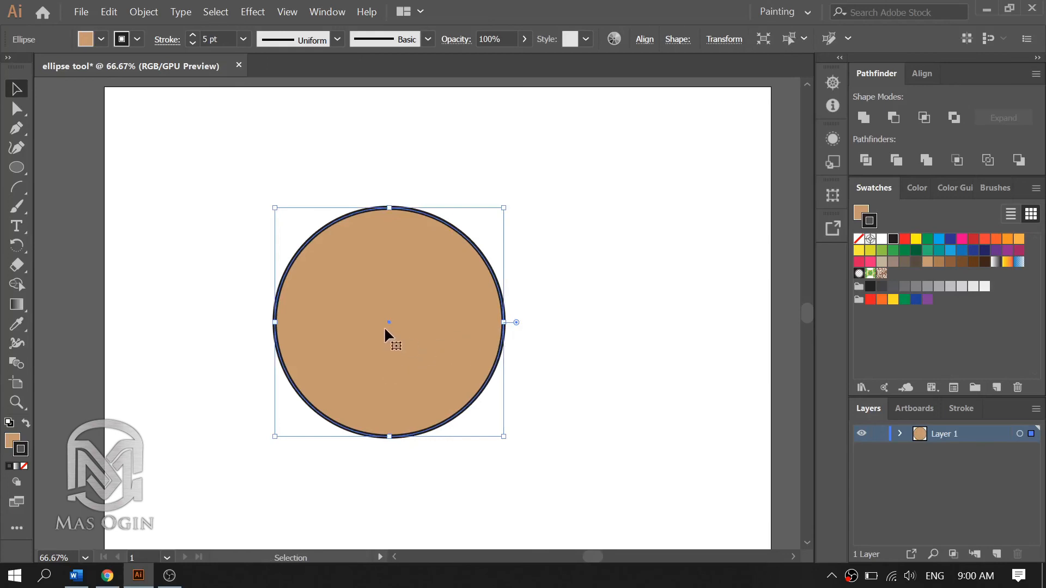
pyautogui.moveTo(384, 326); pyautogui.dragTo(450, 324)
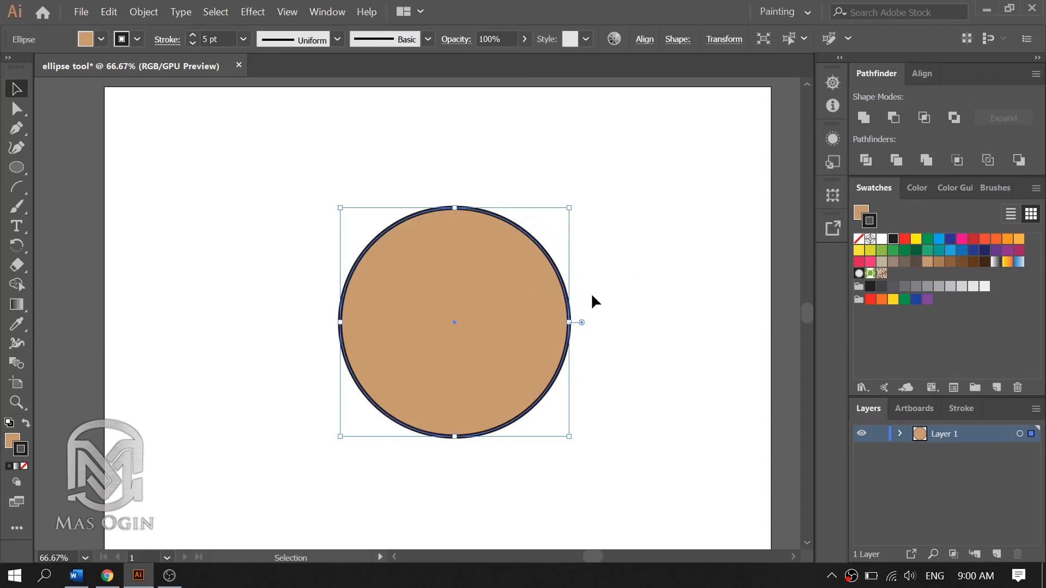
pyautogui.scroll(-1, 592, 296)
pyautogui.scroll(1, 642, 326)
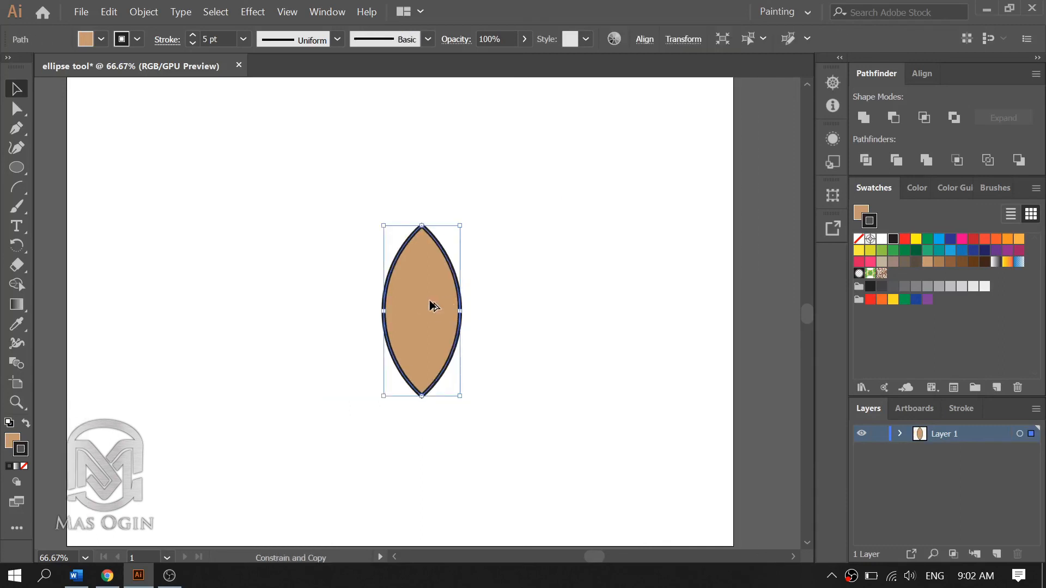
# Duplicate the lens-shaped petal to the right and rotate the copy clockwise so its lower tip meets the original's
pyautogui.moveTo(432, 303); pyautogui.dragTo(452, 303)
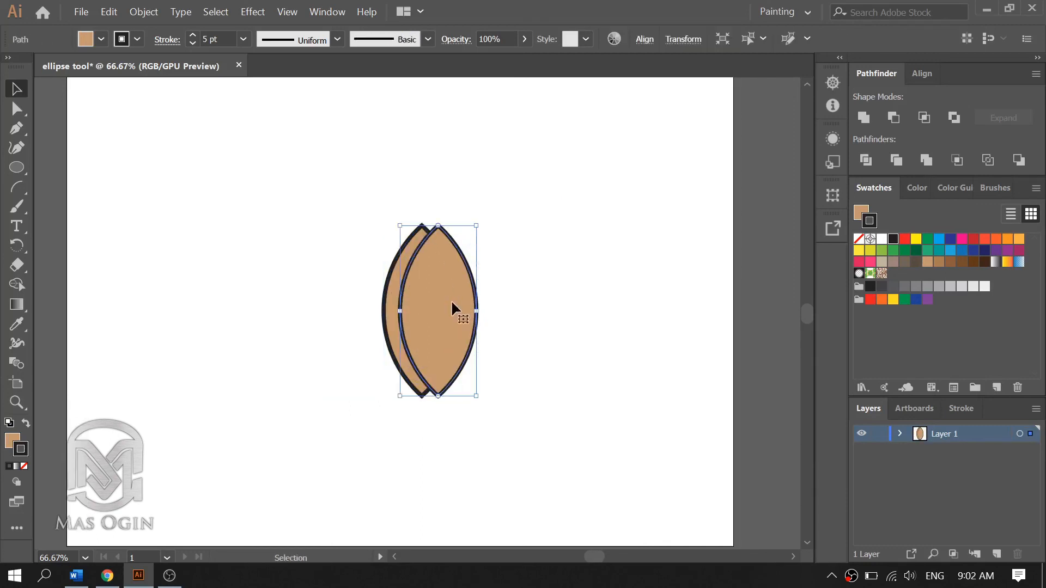
pyautogui.moveTo(479, 224); pyautogui.dragTo(459, 303)
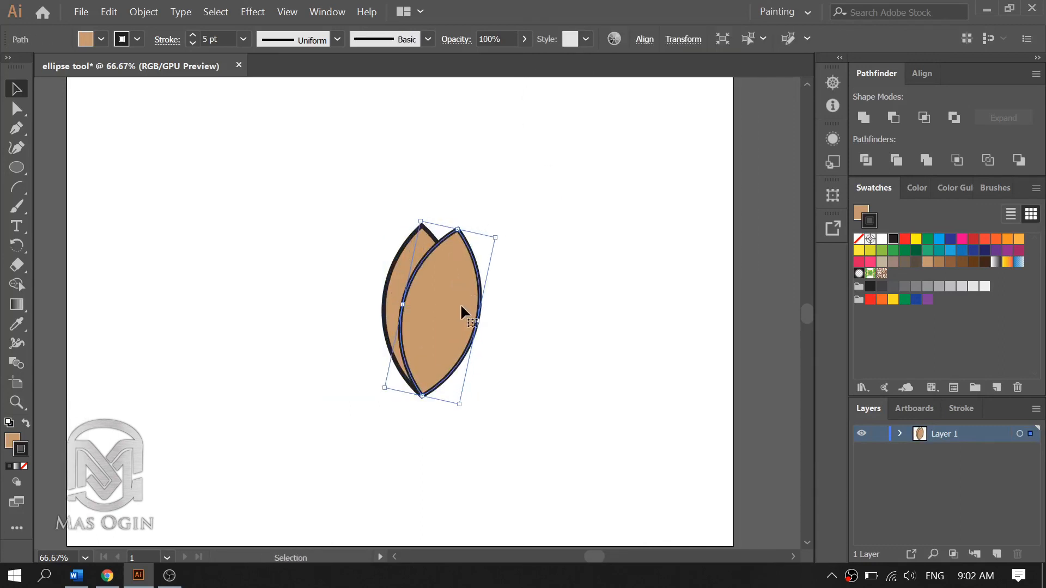
pyautogui.moveTo(506, 235); pyautogui.dragTo(512, 240)
# Reflect a copy of the right petal to the left side and remove the stroke from the petals
pyautogui.keyDown('shift'); pyautogui.click(470, 283); pyautogui.keyUp('shift')
pyautogui.moveTo(470, 282); pyautogui.dragTo(409, 290)
pyautogui.click(17, 246)
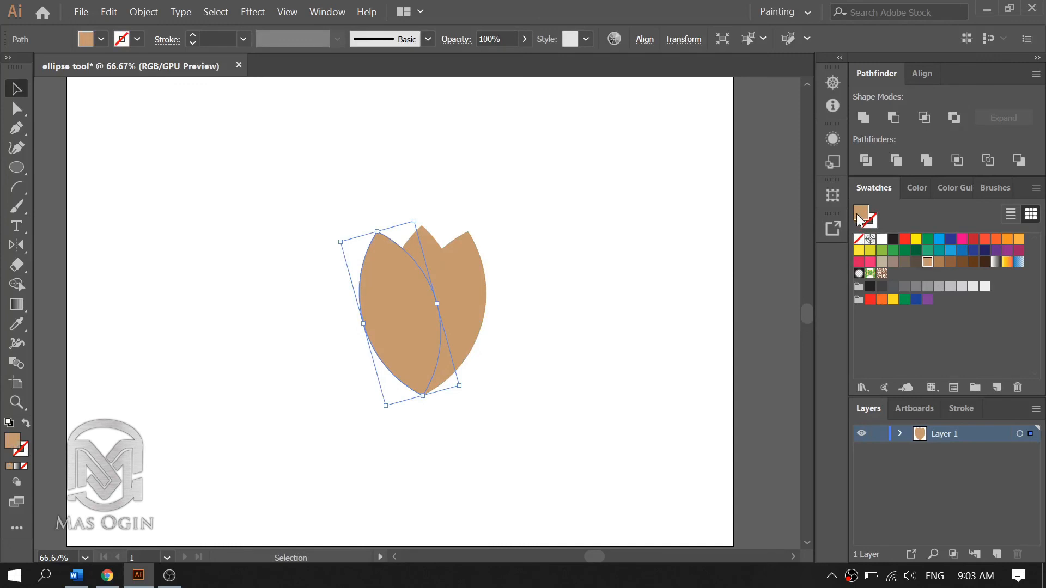
# Fill the left petal with light brown, the middle petal with medium brown and the right petal with darker brown
pyautogui.click(928, 262)
pyautogui.click(441, 248)
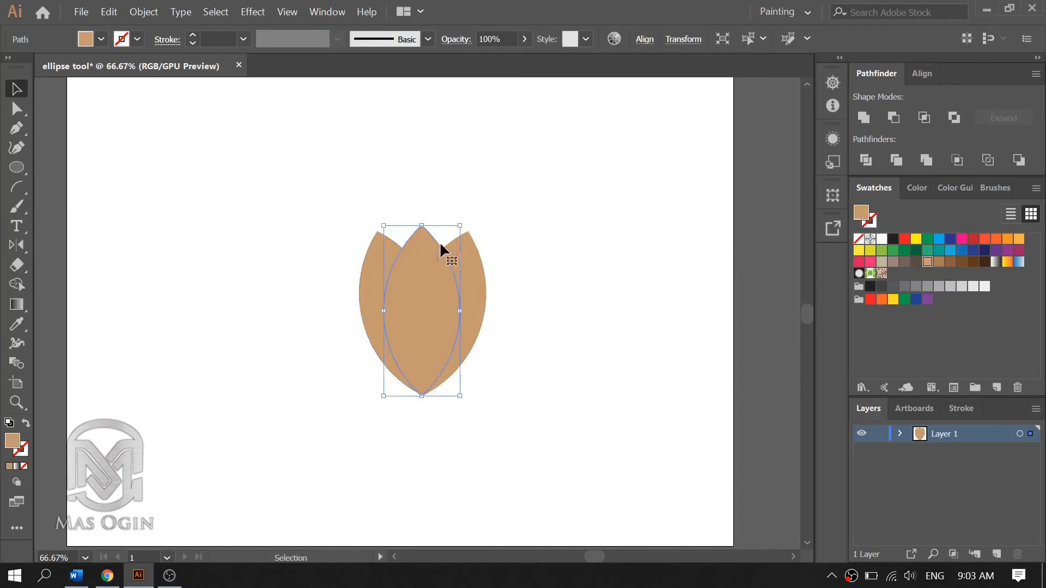
pyautogui.click(939, 262)
pyautogui.moveTo(469, 259); pyautogui.dragTo(499, 276)
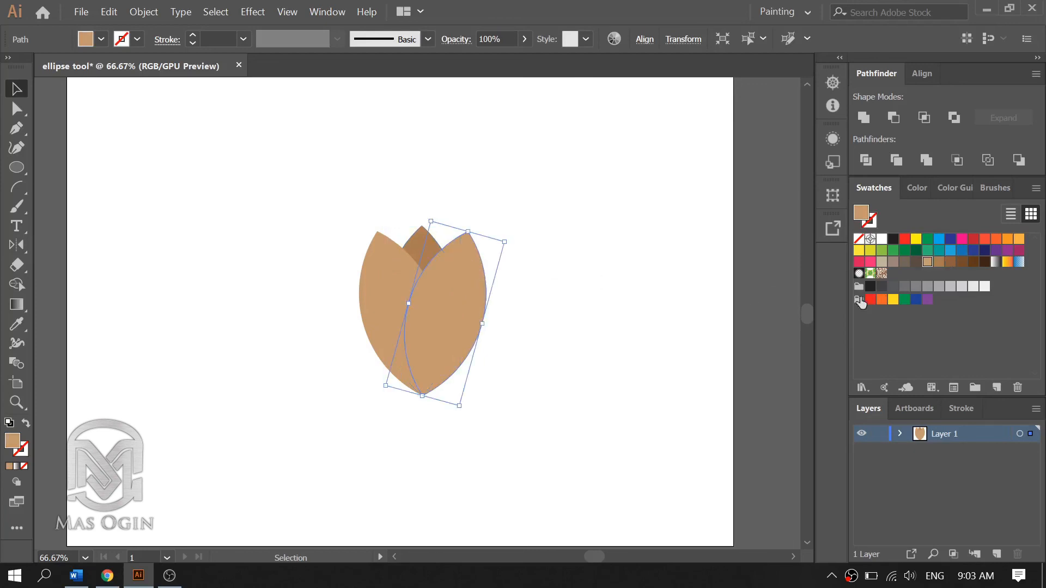
pyautogui.click(951, 263)
pyautogui.click(613, 266)
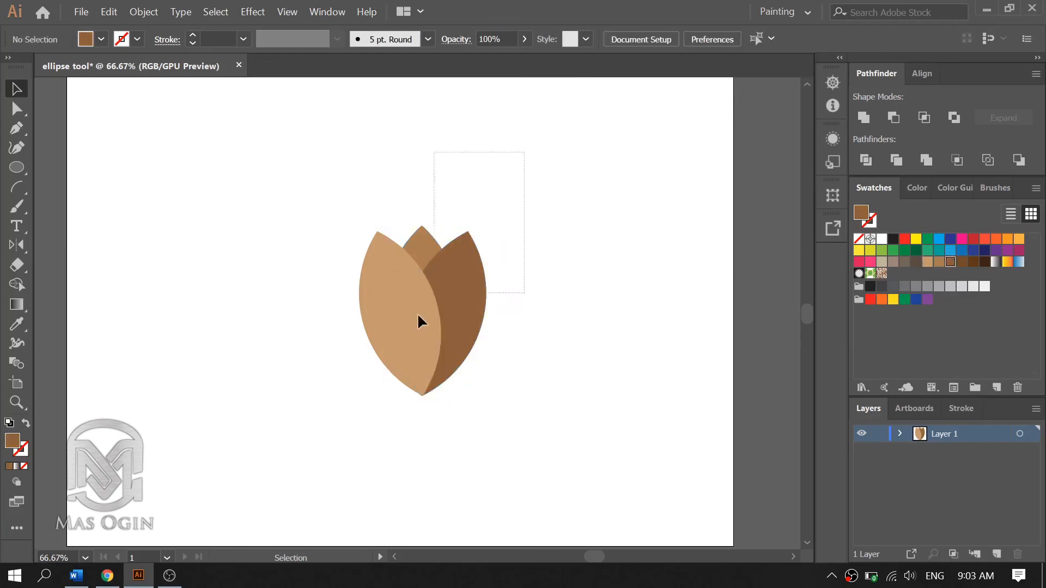
# Select all three petals, group them, dismiss the battery saver notification, and deselect the flower
pyautogui.moveTo(381, 363); pyautogui.dragTo(264, 444)
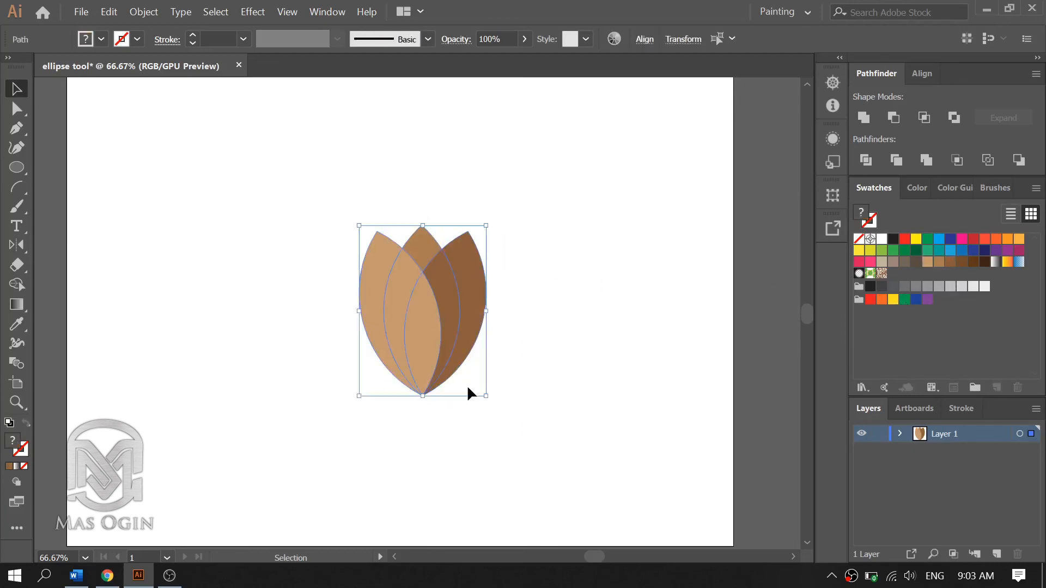
pyautogui.press('a')
pyautogui.press('v')
pyautogui.hotkey('ctrl', 'g')
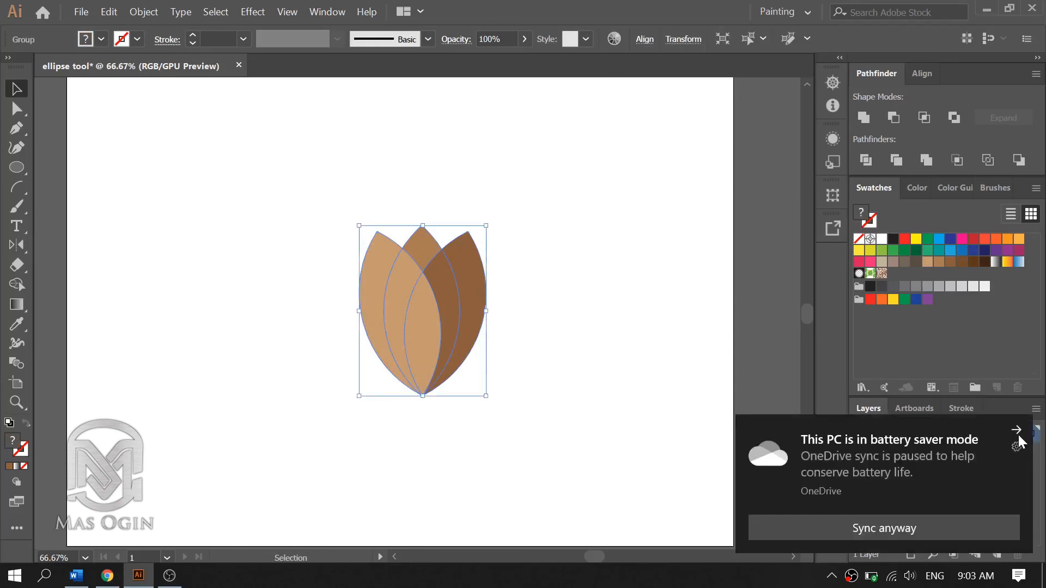
pyautogui.click(1017, 432)
pyautogui.click(492, 290)
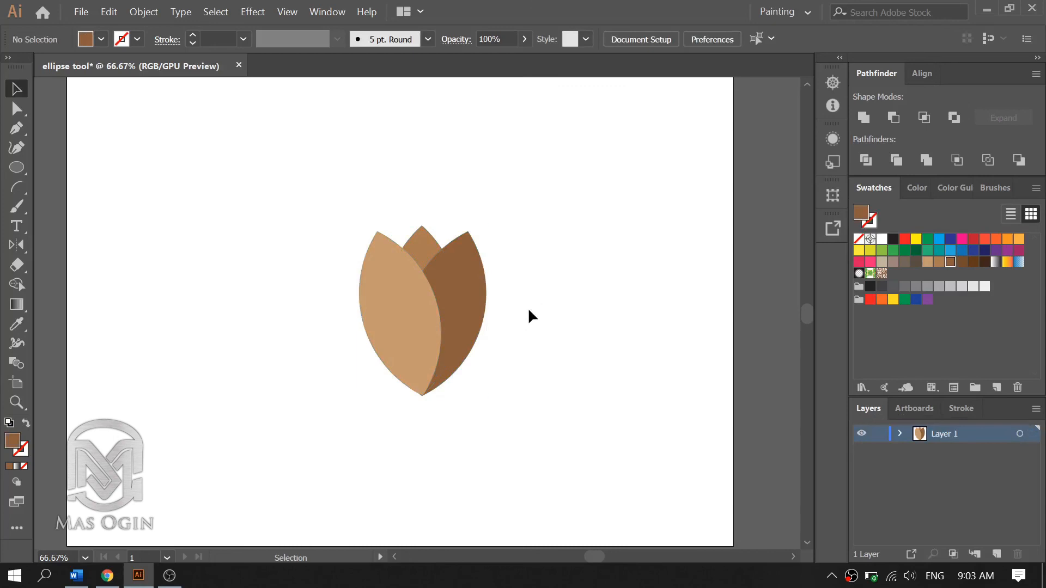
# Scale up the grouped three-petal flower proportionally and deselect it
pyautogui.click(476, 374)
pyautogui.moveTo(486, 396); pyautogui.dragTo(511, 430)
pyautogui.click(567, 408)
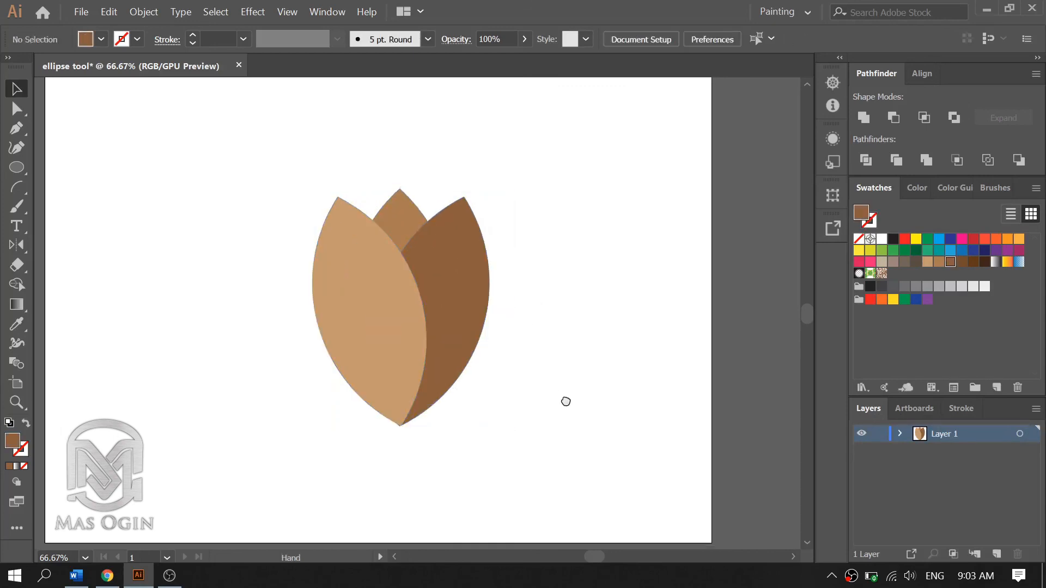